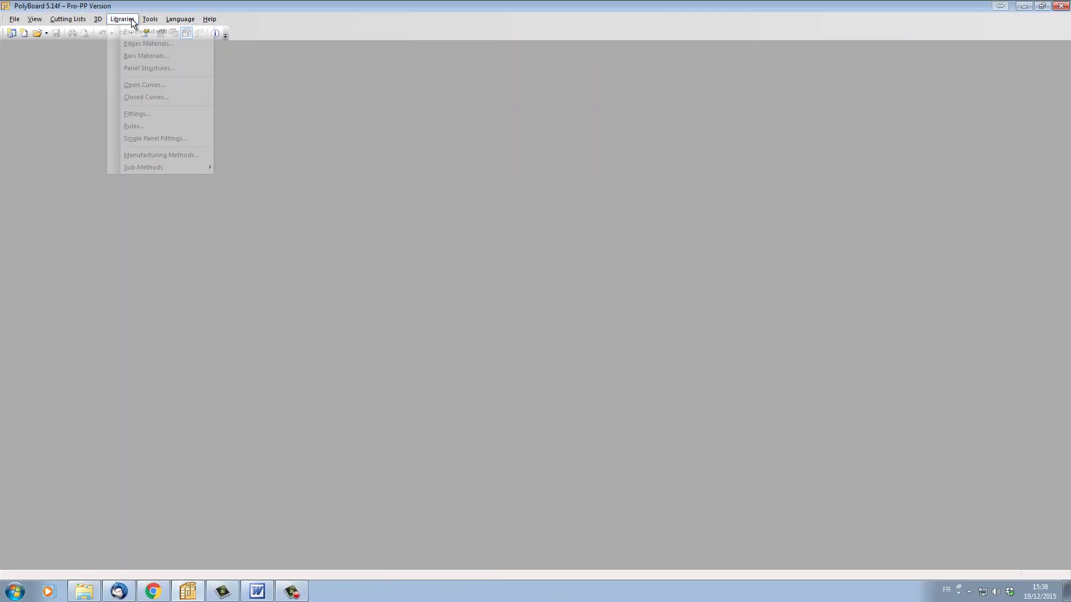
Check the contents of the panel materials library and the fittings library before opening any project
{"action": "left_click", "coordinate": [140, 30]}
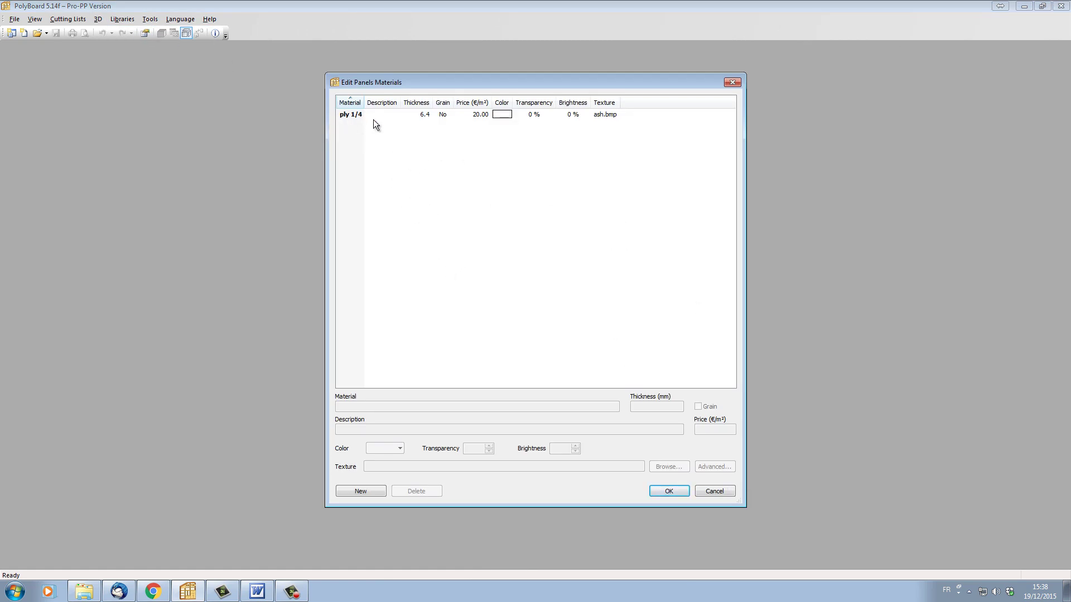
{"action": "left_click", "coordinate": [677, 489]}
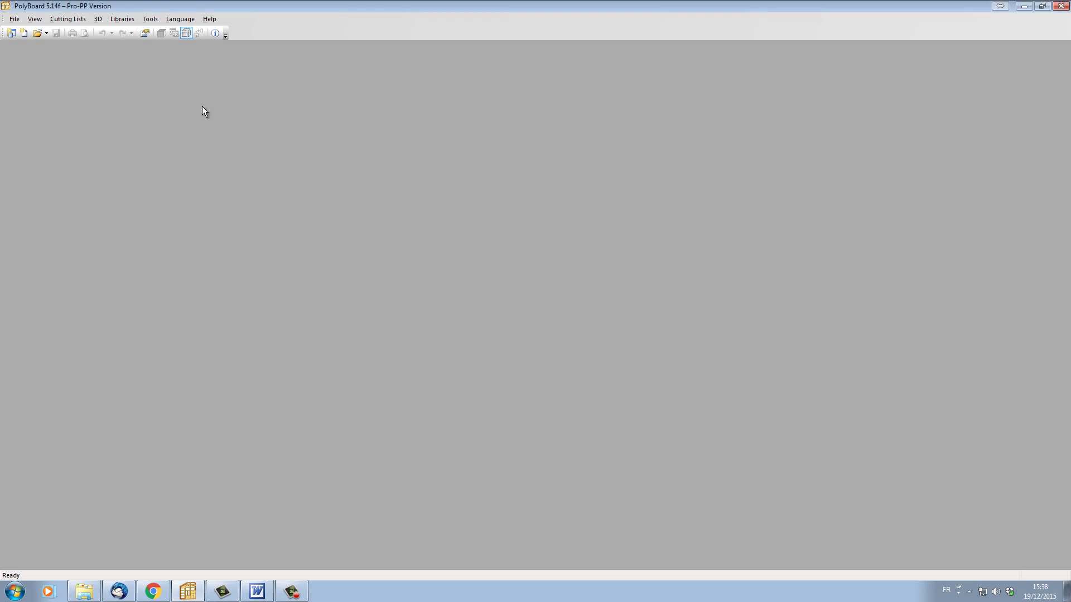
{"action": "left_click", "coordinate": [129, 21]}
{"action": "left_click", "coordinate": [148, 115]}
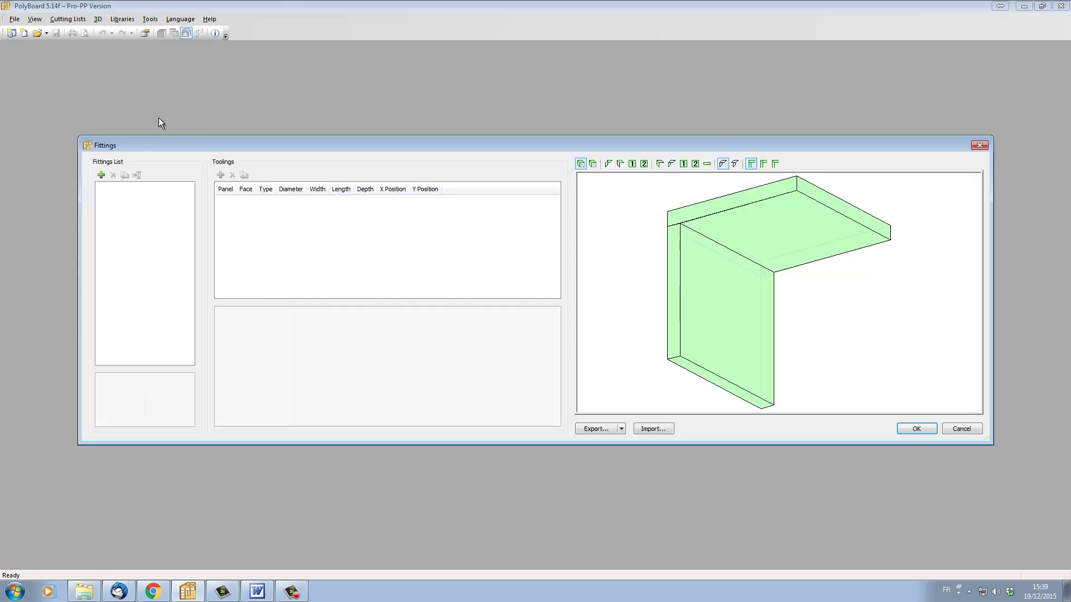
{"action": "left_click", "coordinate": [918, 429]}
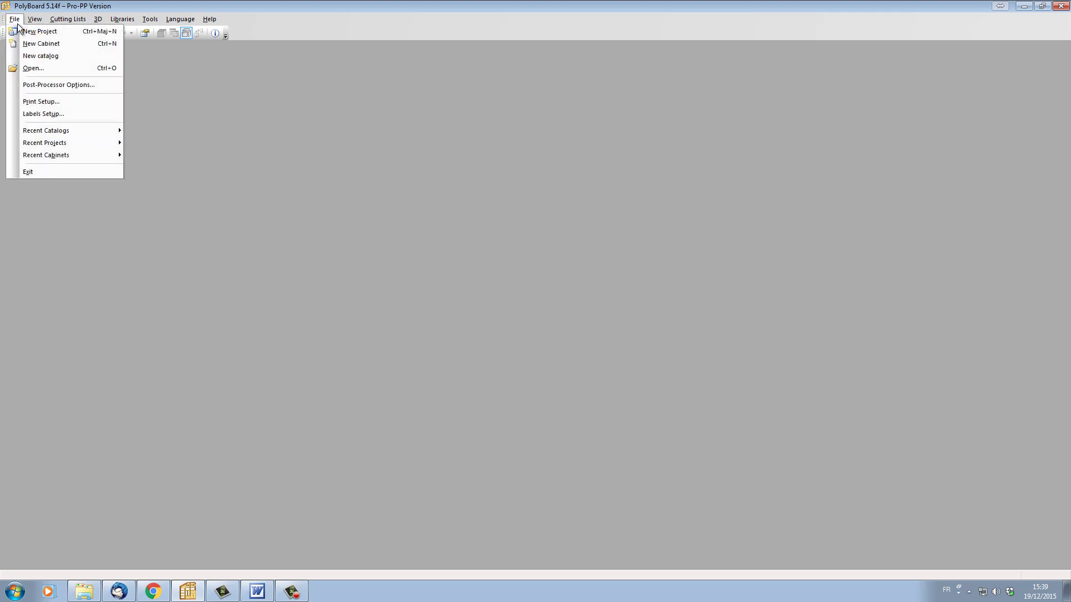
Open the first recent project, inspect its kitchen in the 3D view, and return to the project drawing
{"action": "mouse_move", "coordinate": [45, 143]}
{"action": "left_click", "coordinate": [196, 143]}
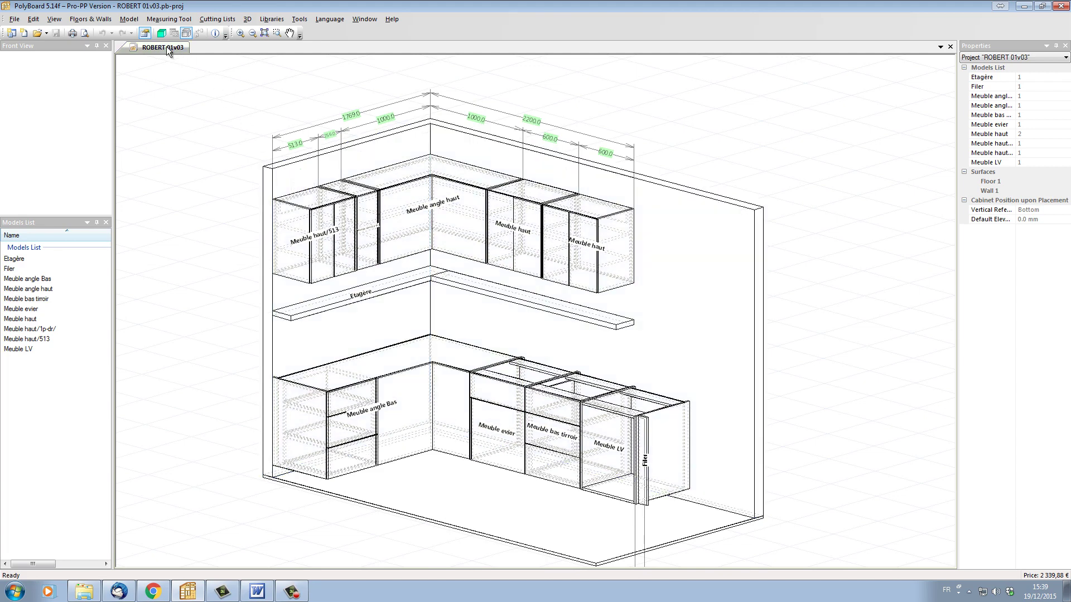
{"action": "left_click", "coordinate": [161, 33]}
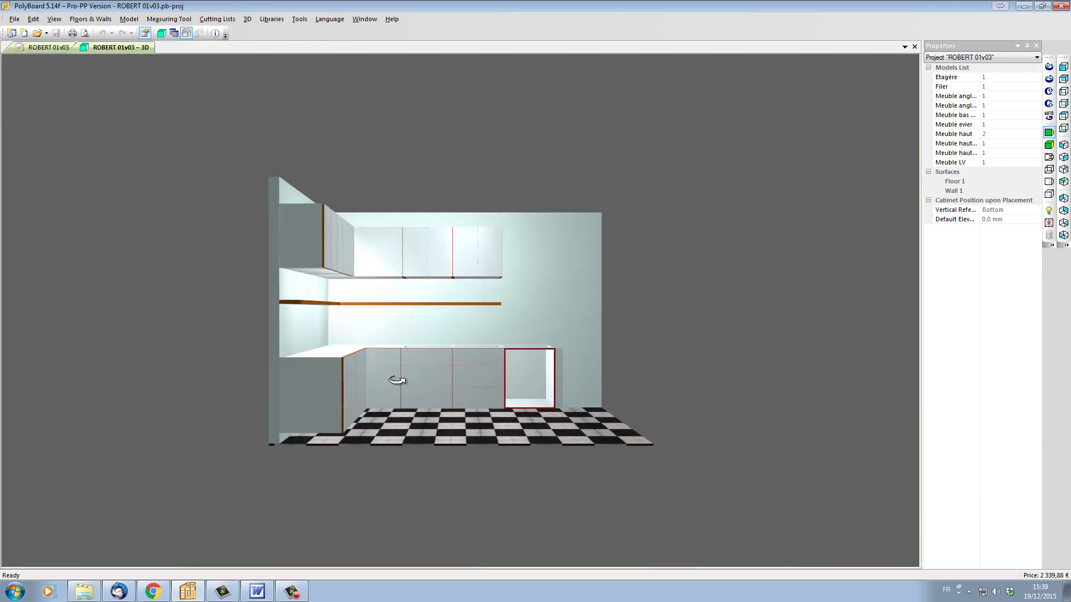
{"action": "left_click_drag", "start_coordinate": [397, 379], "coordinate": [538, 313]}
{"action": "scroll", "coordinate": [397, 333], "scroll_direction": "up", "scroll_amount": 2}
{"action": "key", "text": "ctrl+Tab"}
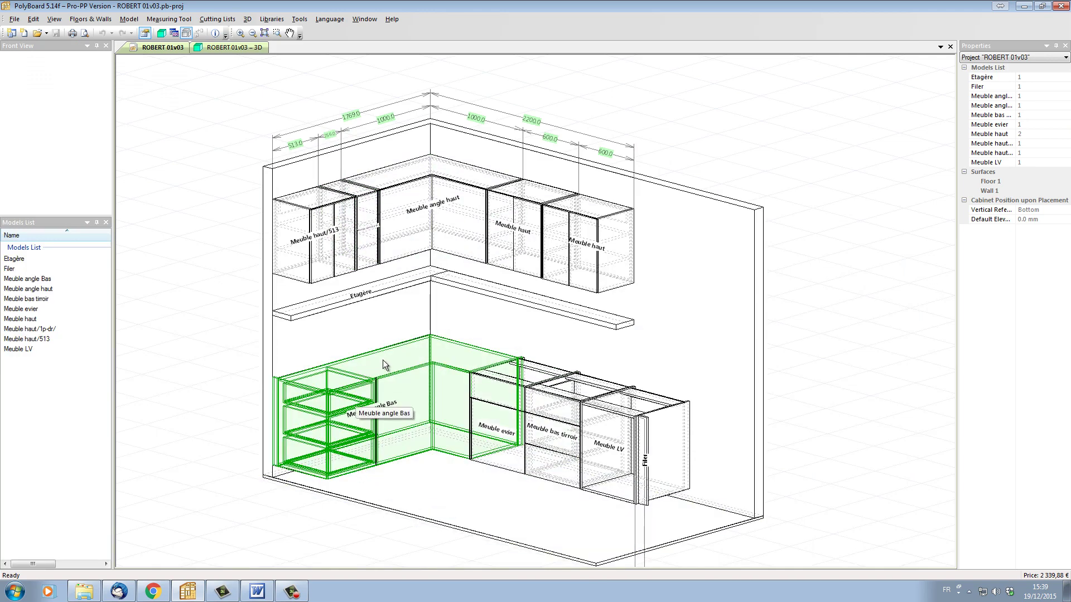
Open the wall cabinet Meuble haut/513 from the project, show it exploded with its drillings, and select its top panel
{"action": "double_click", "coordinate": [321, 237]}
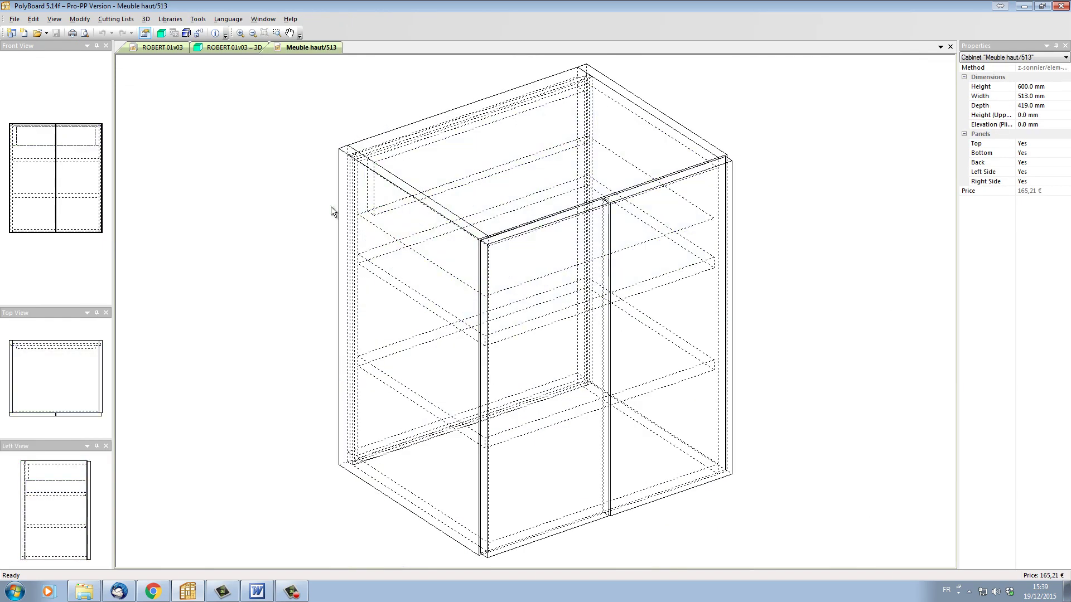
{"action": "left_click", "coordinate": [187, 33]}
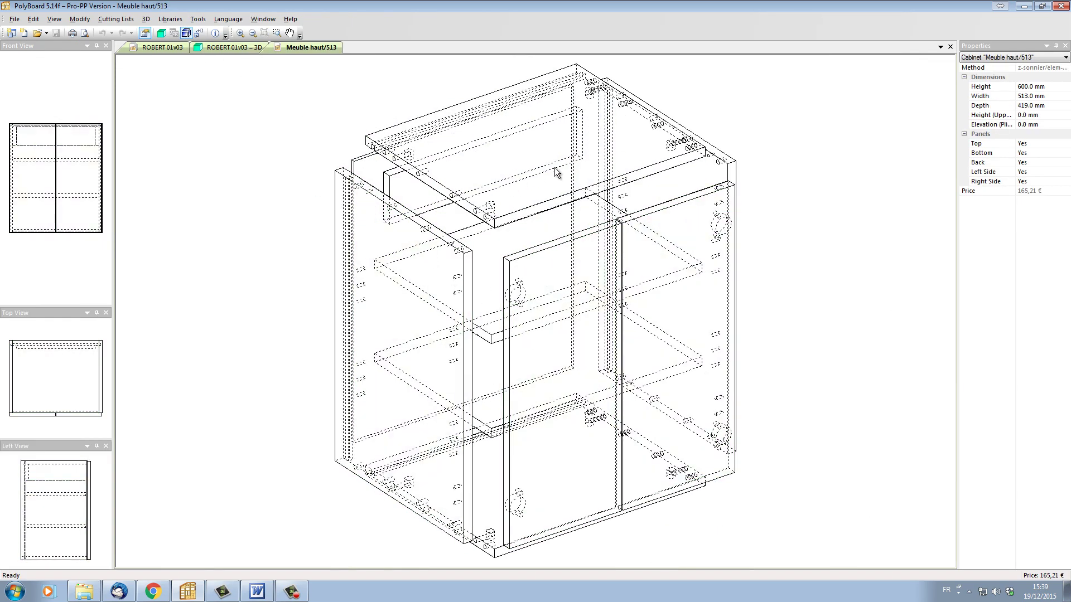
{"action": "left_click", "coordinate": [694, 161]}
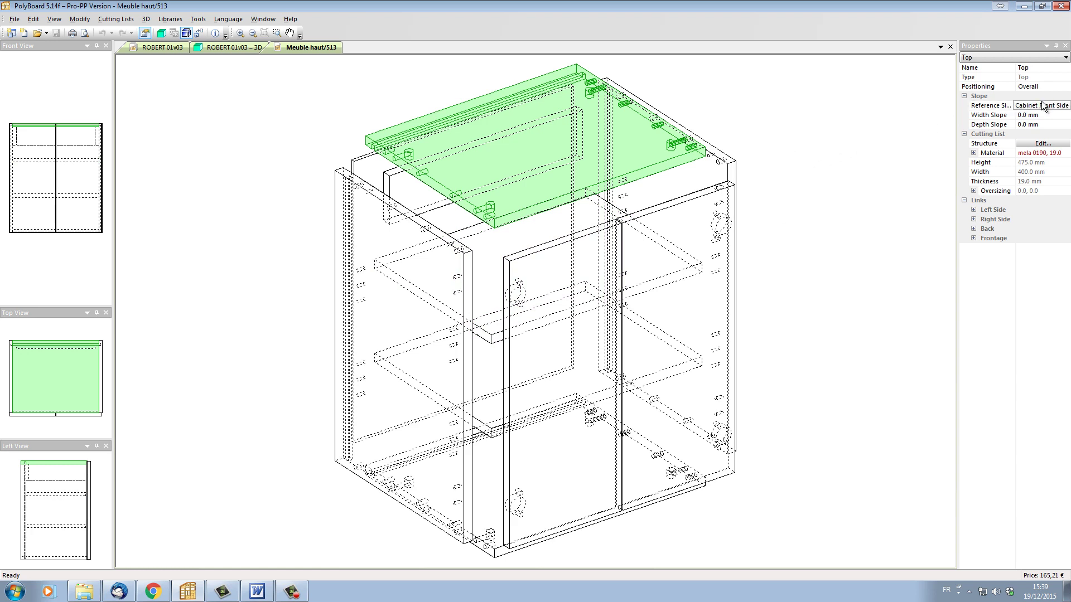
Examine the top panel's material properties and the list of available materials
{"action": "left_click", "coordinate": [974, 153]}
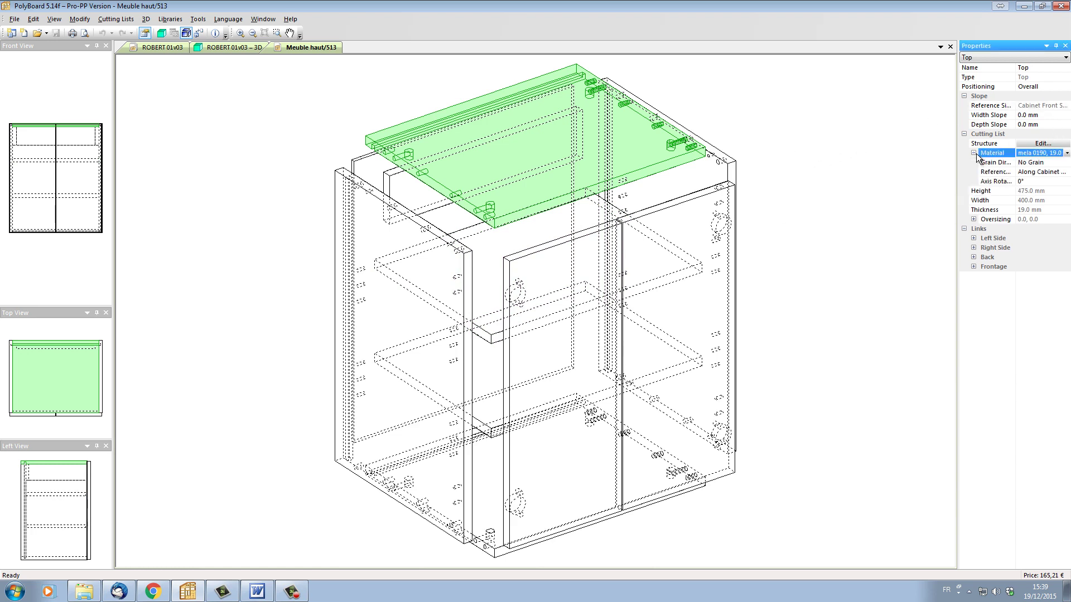
{"action": "left_click", "coordinate": [1039, 155]}
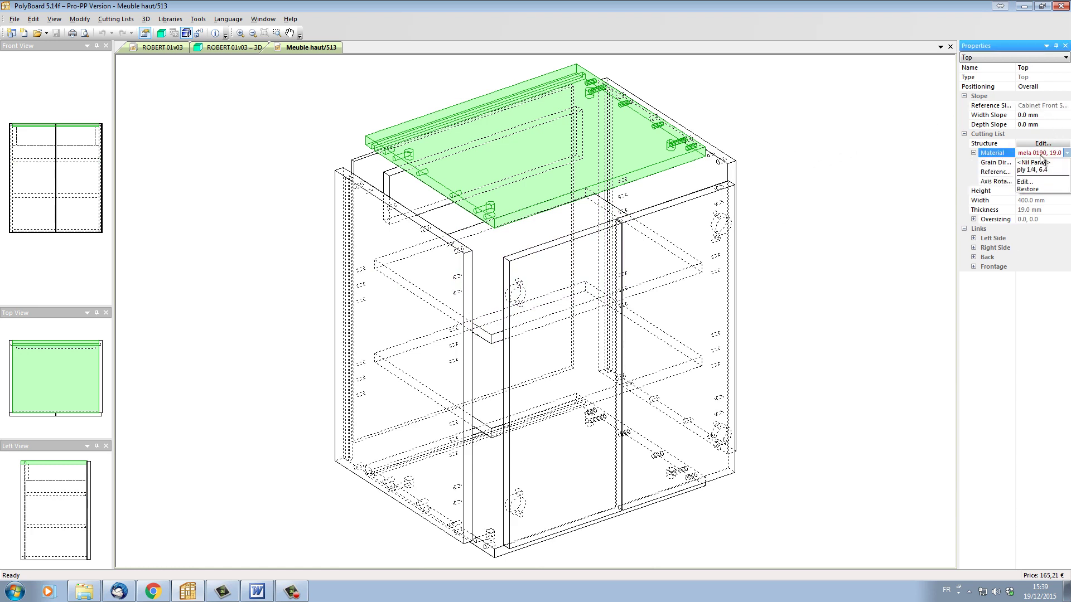
{"action": "left_click", "coordinate": [1040, 155]}
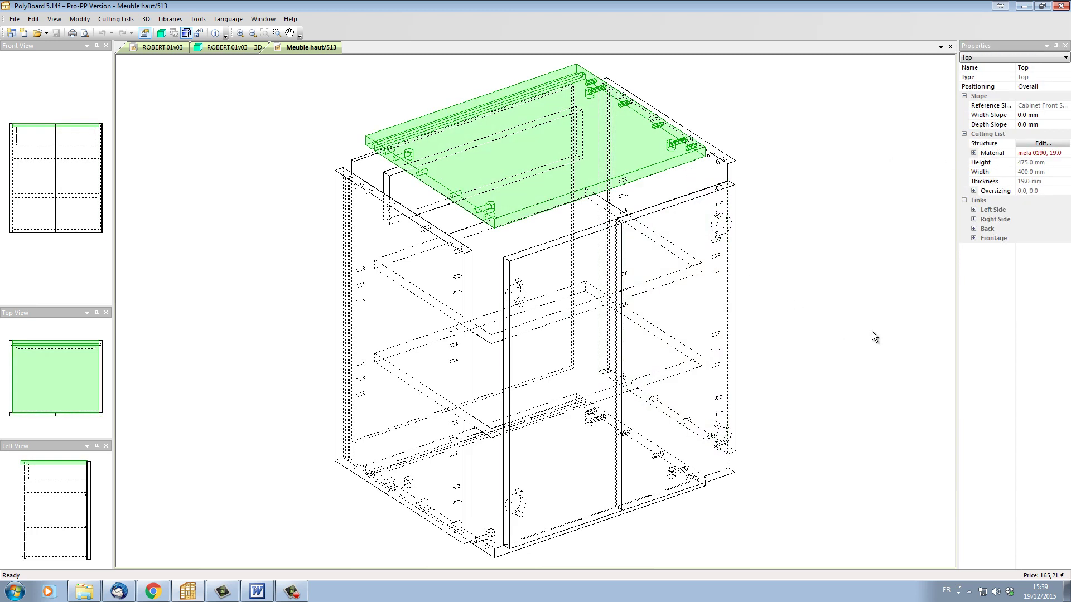
In the fitting links between the top and left side, restore the tourillon/8-35/20-16 fitting and the z-sonnier/tour-010 rule to the library
{"action": "left_click", "coordinate": [974, 210]}
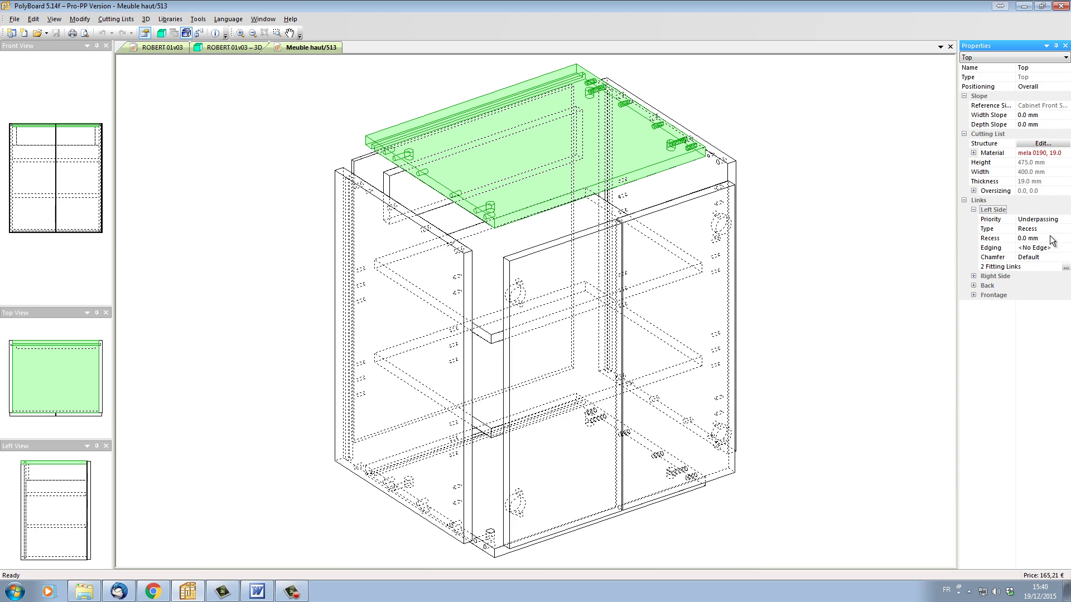
{"action": "left_click", "coordinate": [1065, 269]}
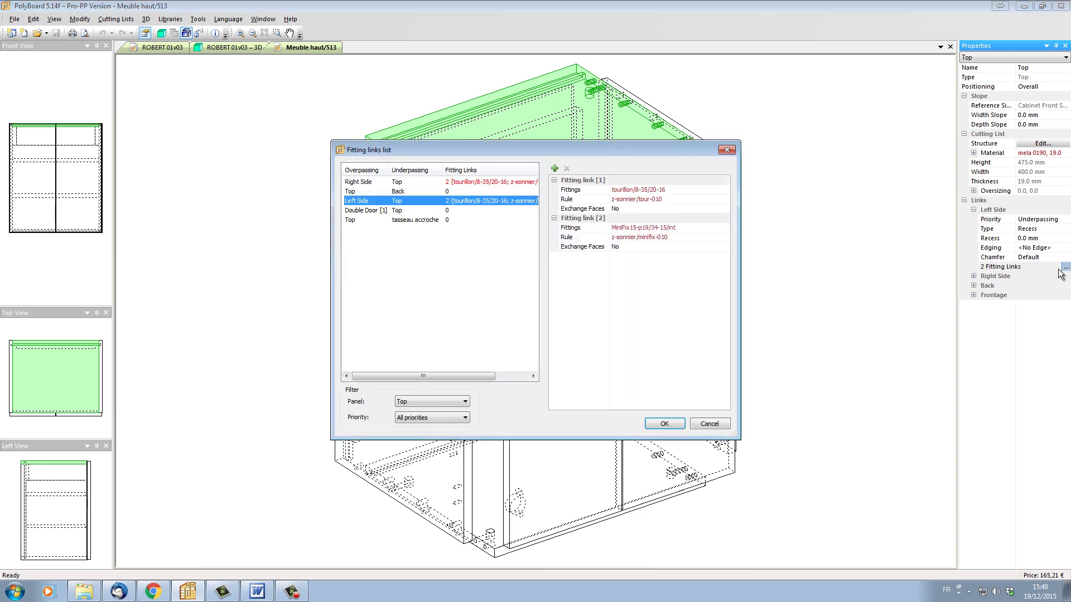
{"action": "left_click_drag", "start_coordinate": [588, 149], "coordinate": [796, 160]}
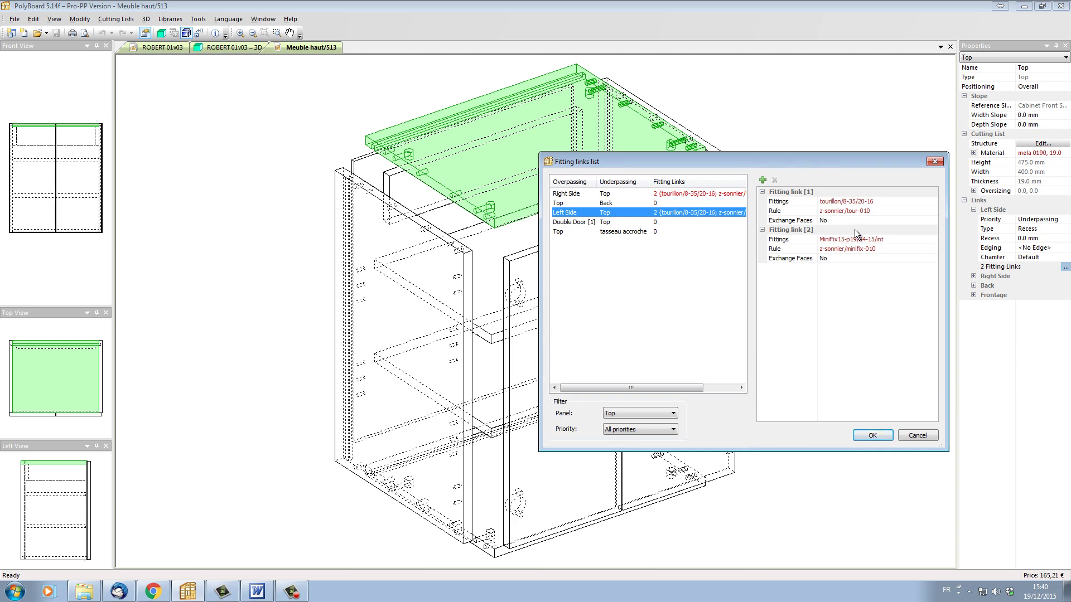
{"action": "left_click_drag", "start_coordinate": [830, 158], "coordinate": [599, 113]}
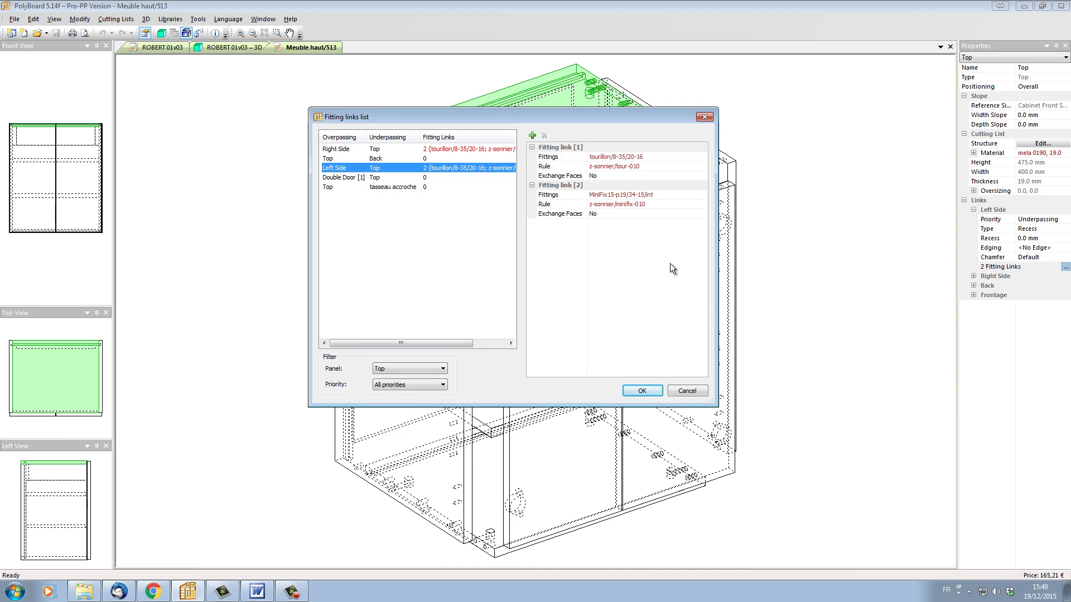
{"action": "left_click", "coordinate": [647, 155]}
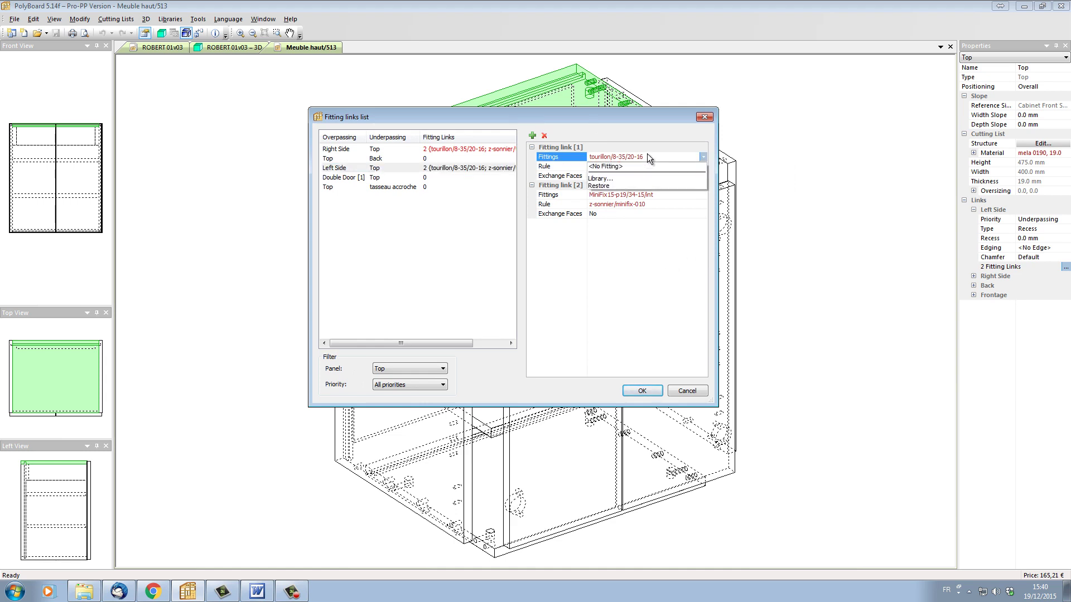
{"action": "left_click", "coordinate": [641, 186]}
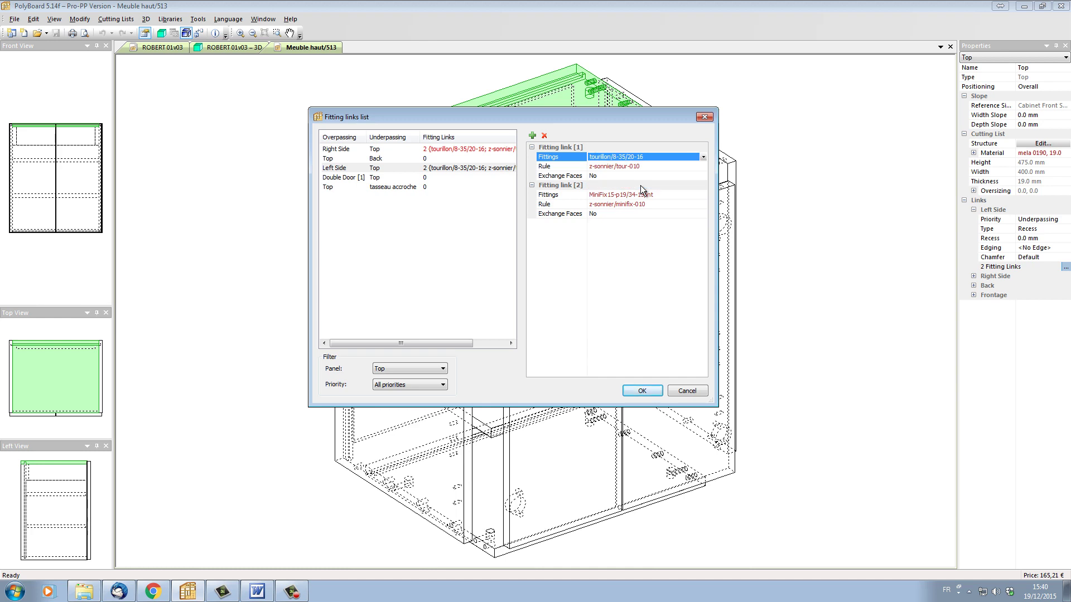
{"action": "left_click", "coordinate": [675, 175]}
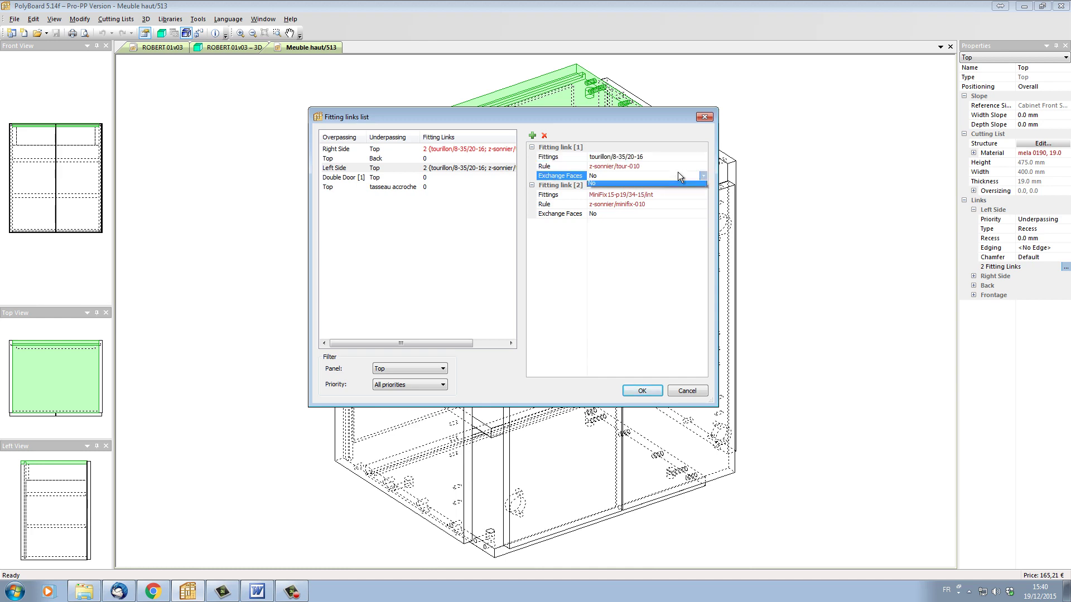
{"action": "left_click", "coordinate": [638, 165]}
{"action": "left_click", "coordinate": [637, 165]}
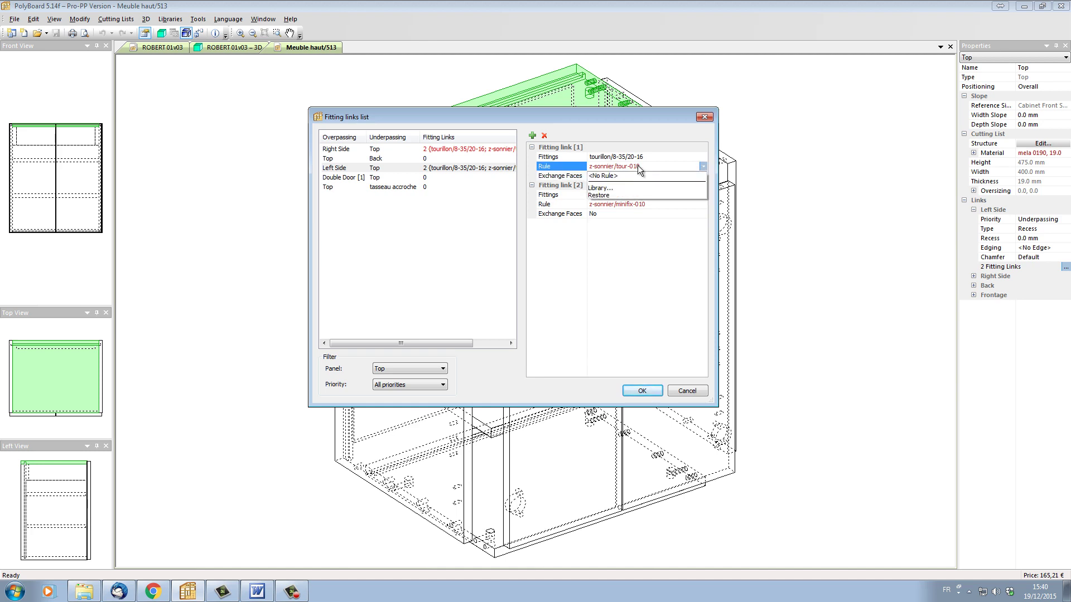
{"action": "left_click", "coordinate": [630, 195]}
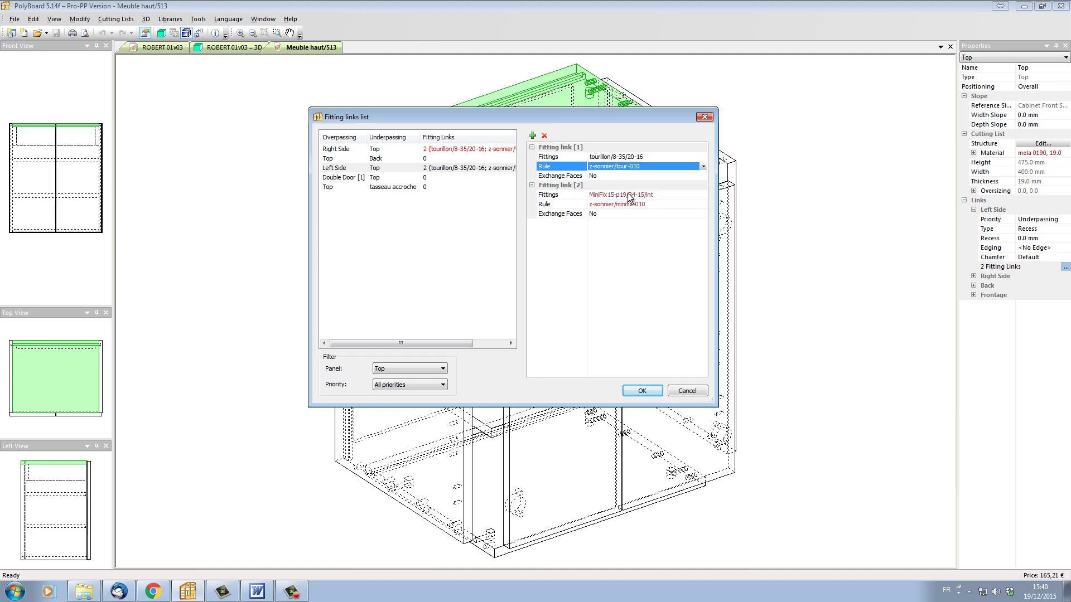
Restore the second link's MiniFix15-p19/34-15/int fitting and z-sonnier/minifix-010 rule to the library, and accept the fitting links
{"action": "left_click", "coordinate": [629, 196]}
{"action": "left_click", "coordinate": [622, 231]}
{"action": "left_click", "coordinate": [630, 204]}
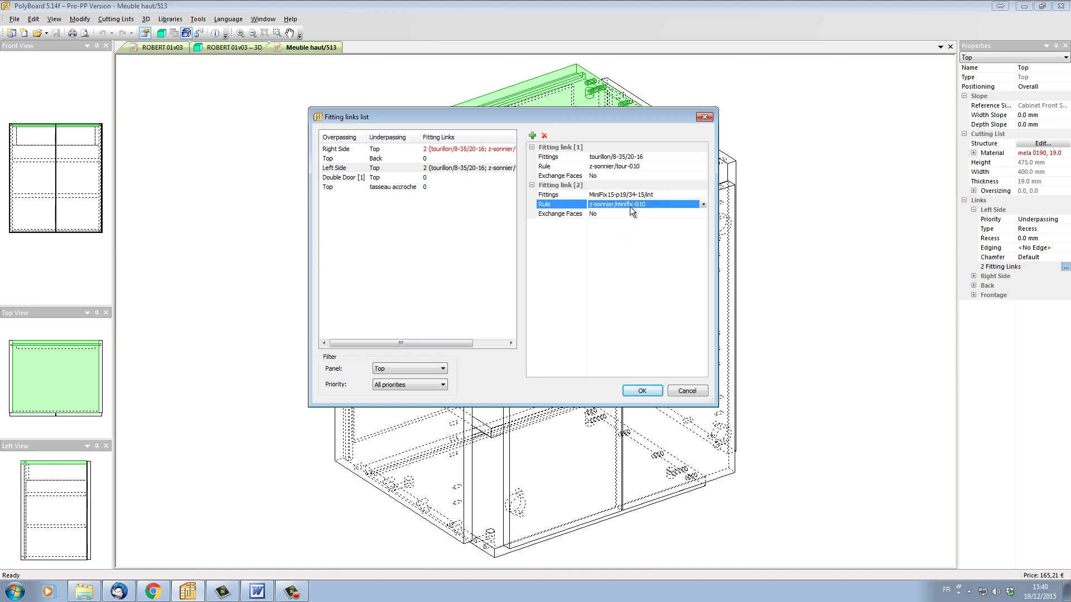
{"action": "left_click", "coordinate": [630, 206]}
{"action": "left_click", "coordinate": [628, 242]}
{"action": "left_click", "coordinate": [600, 265]}
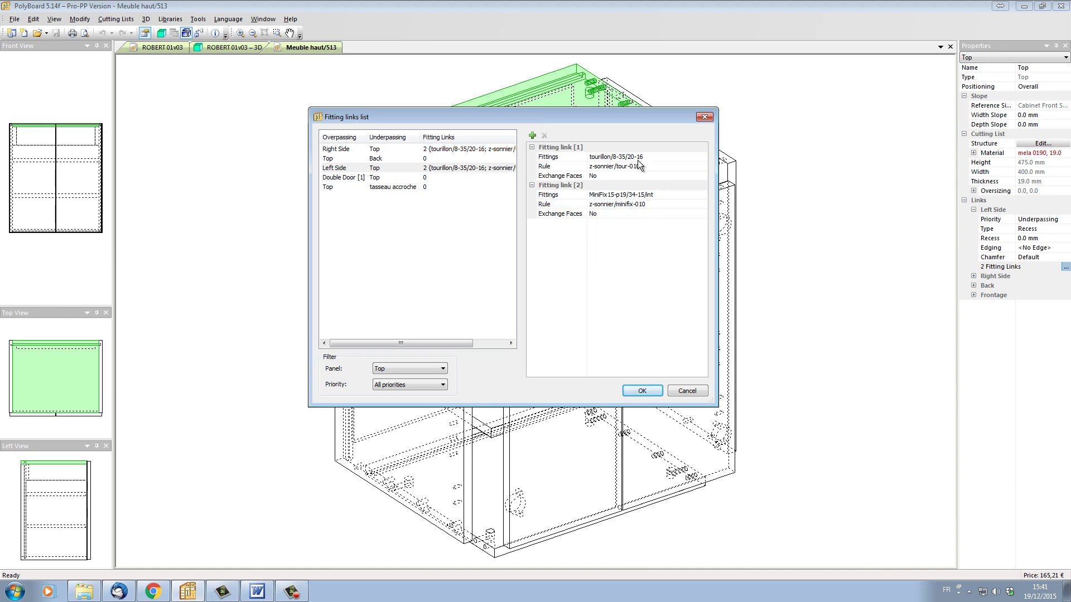
{"action": "left_click", "coordinate": [642, 390]}
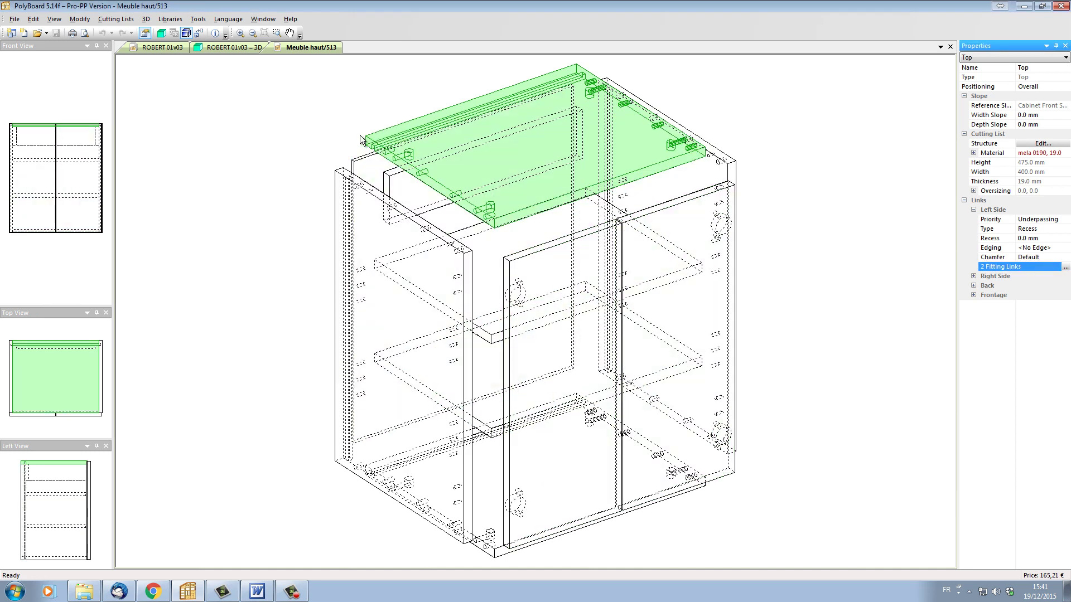
Check the restored MiniFix and tourillon fittings and their toolings in the fittings library
{"action": "left_click", "coordinate": [170, 19]}
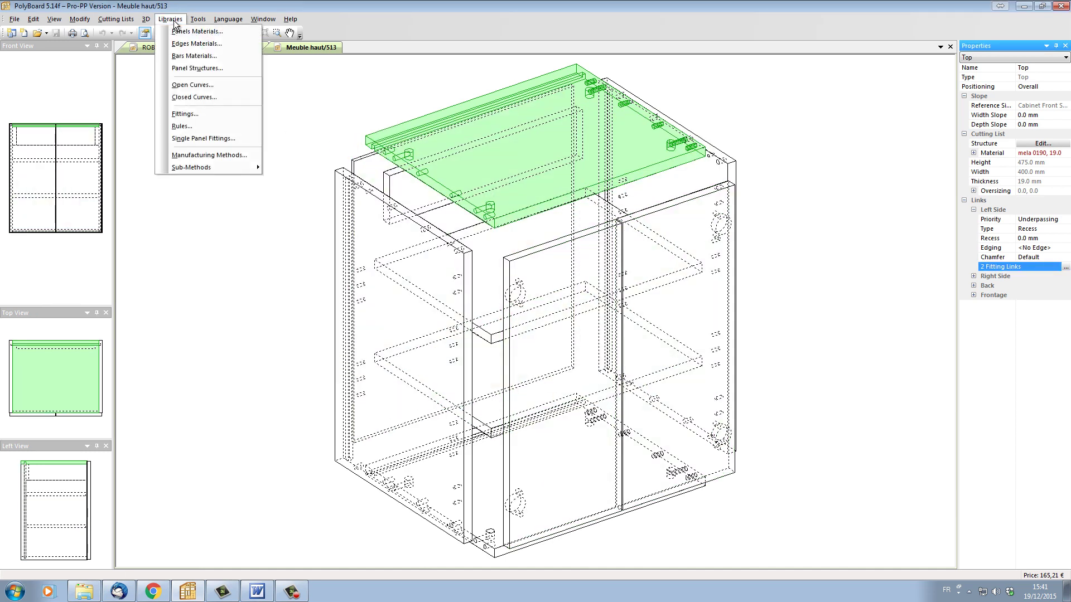
{"action": "left_click", "coordinate": [189, 114]}
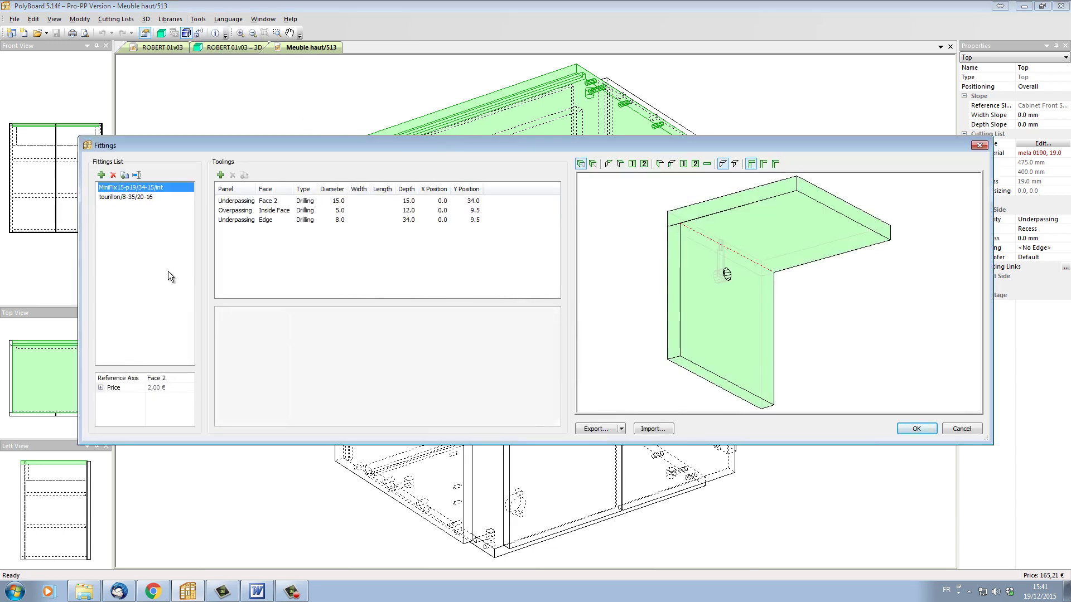
{"action": "left_click", "coordinate": [141, 199]}
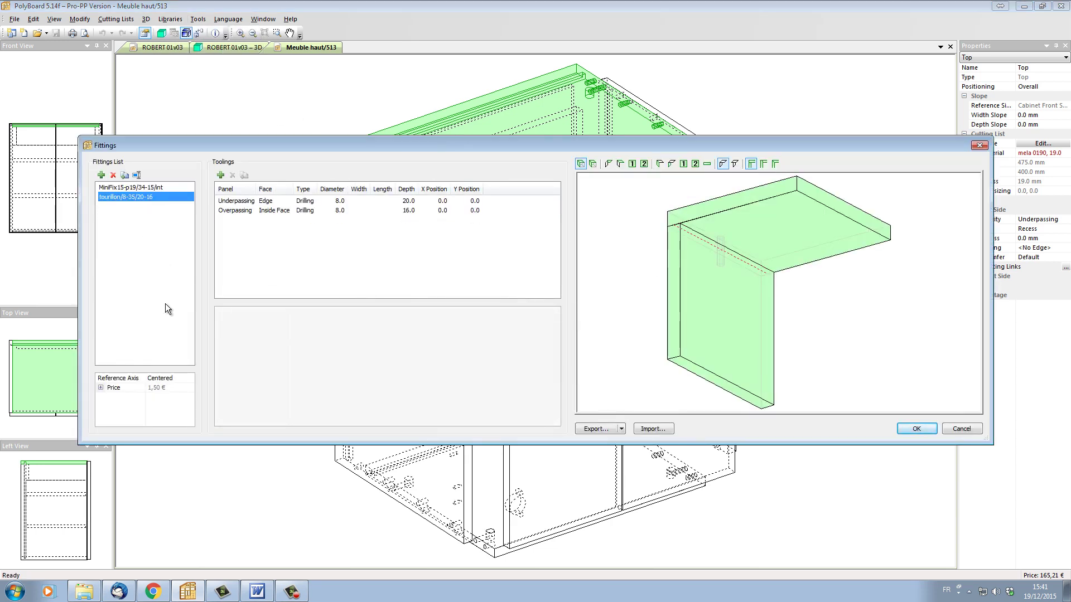
{"action": "left_click", "coordinate": [916, 429]}
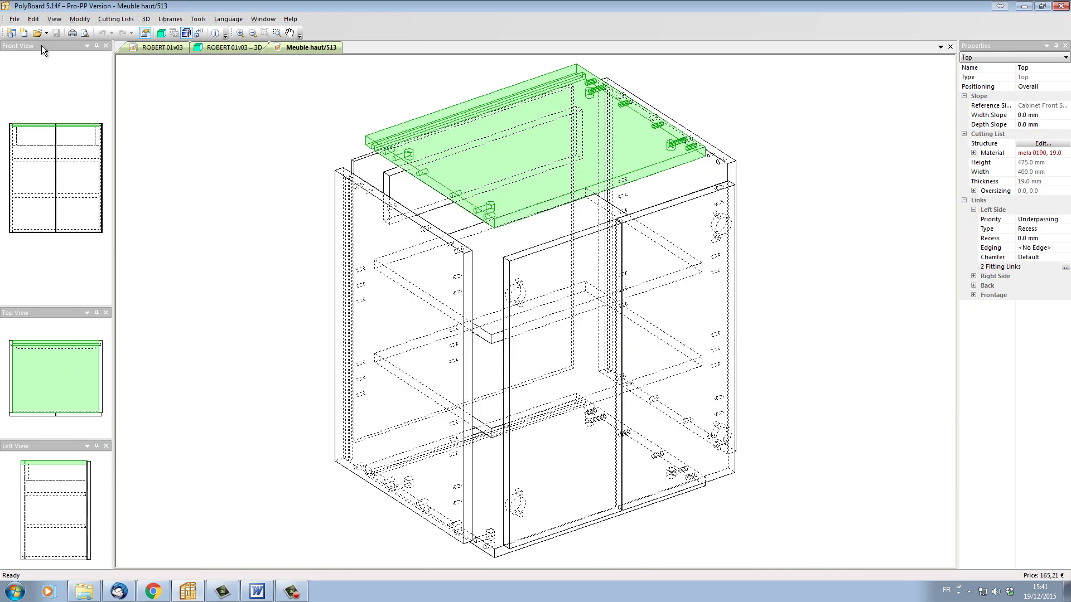
Create a new cabinet with the default settings and select its top panel
{"action": "left_click", "coordinate": [23, 33]}
{"action": "left_click", "coordinate": [624, 415]}
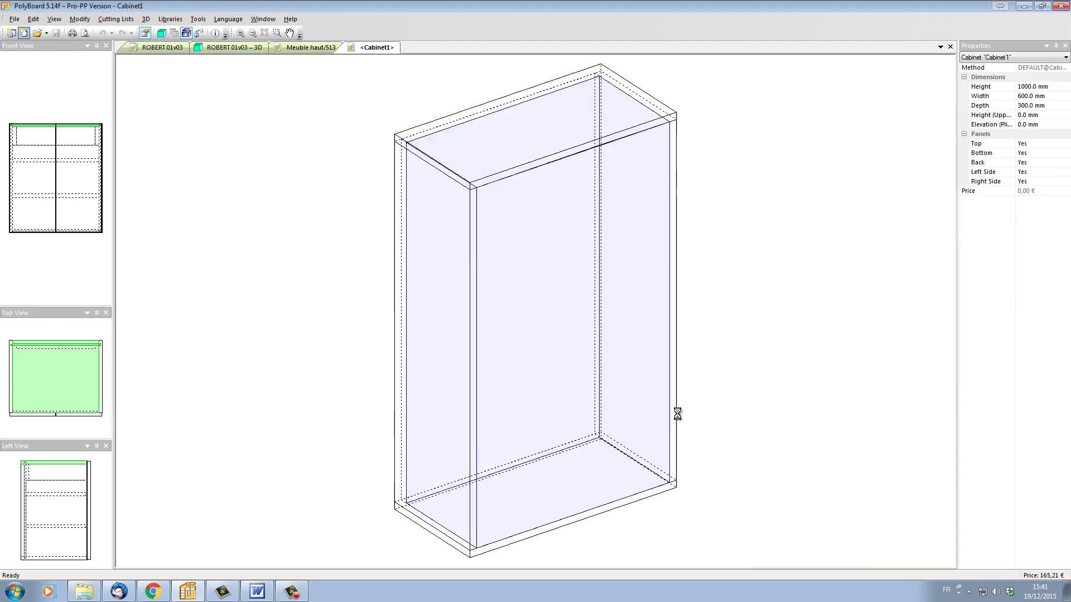
{"action": "left_click", "coordinate": [500, 173]}
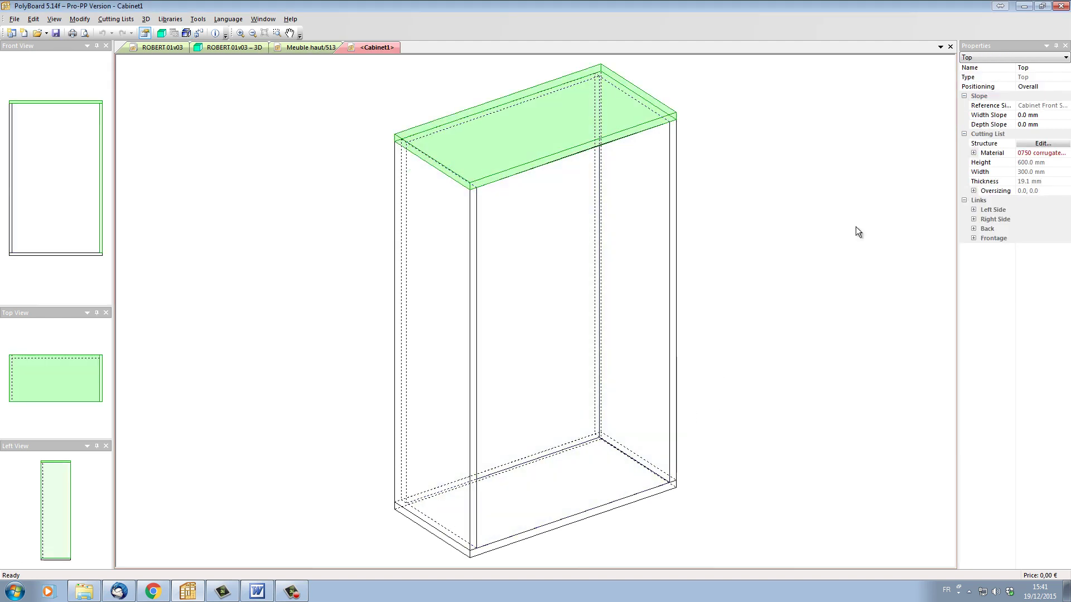
Add a fitting link between the top and left side using the MiniFix15-p19/34-15/int fitting and the z-sonnier/minifix-010 rule
{"action": "left_click", "coordinate": [974, 210]}
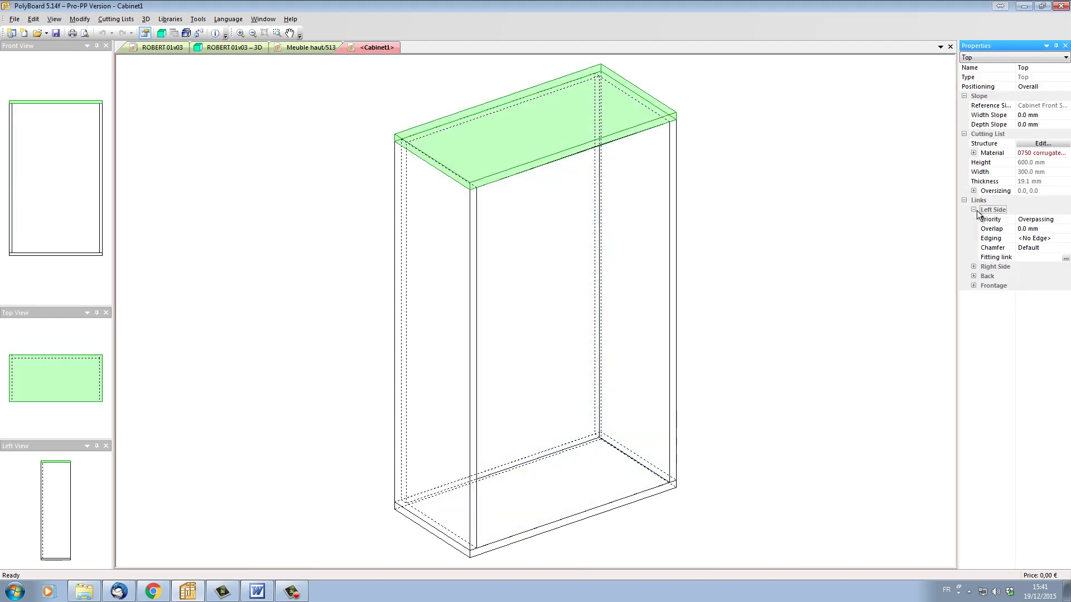
{"action": "left_click", "coordinate": [1065, 258]}
{"action": "left_click", "coordinate": [552, 165]}
{"action": "left_click", "coordinate": [664, 190]}
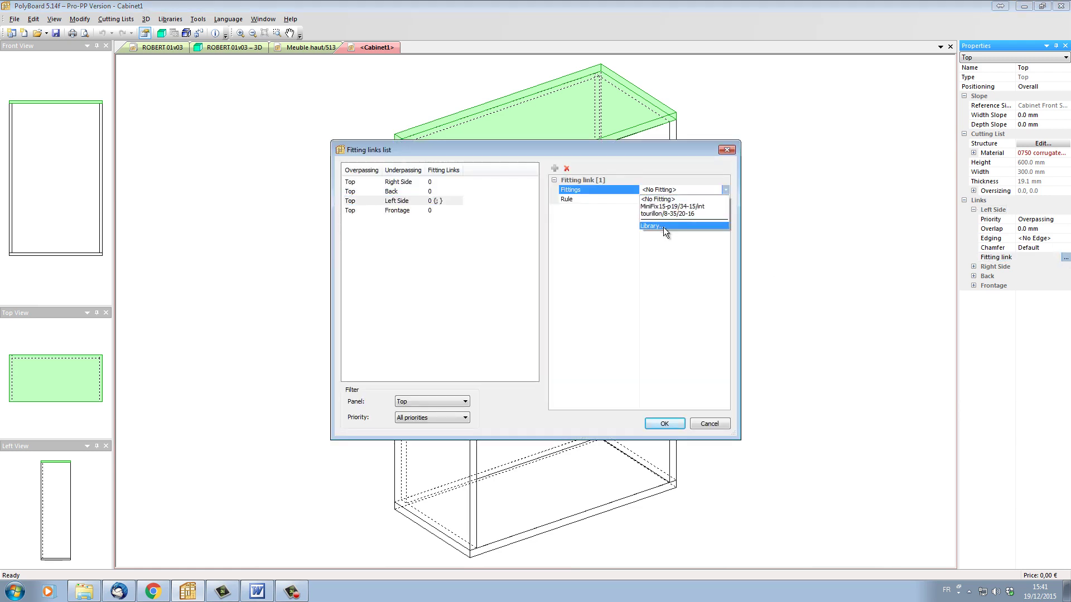
{"action": "left_click", "coordinate": [669, 206]}
{"action": "left_click", "coordinate": [671, 199]}
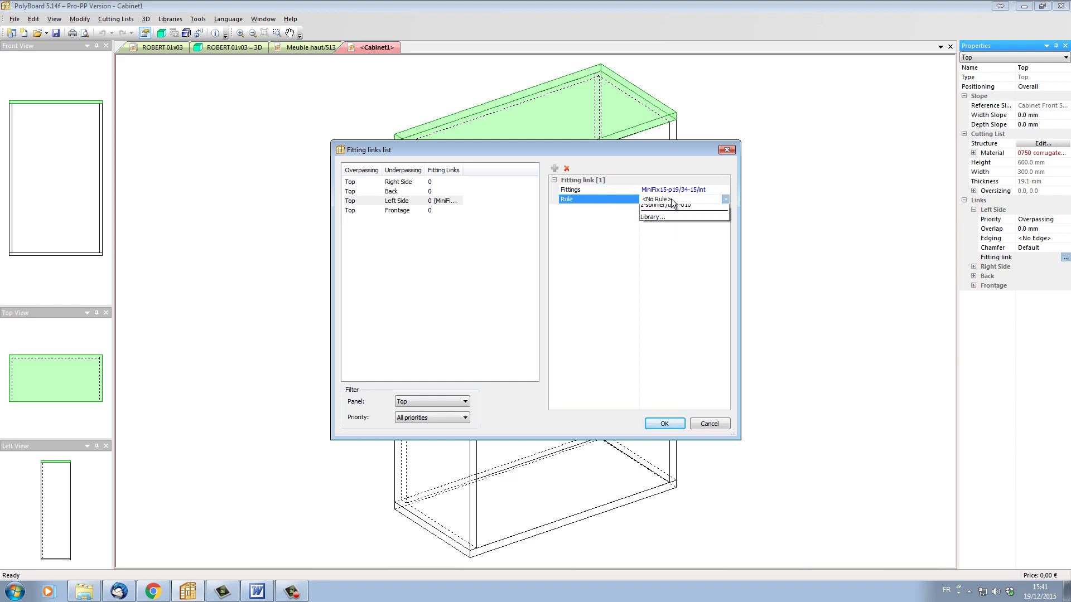
{"action": "left_click", "coordinate": [672, 215]}
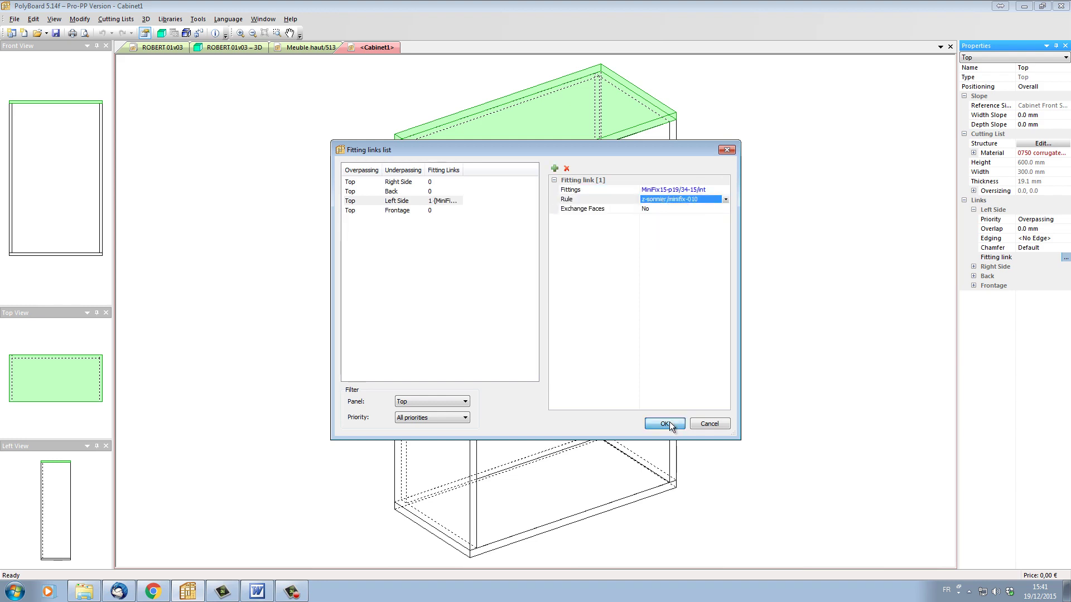
{"action": "left_click", "coordinate": [664, 424]}
Show the cabinet exploded and examine the fittings where the top meets the left side
{"action": "left_click", "coordinate": [186, 33]}
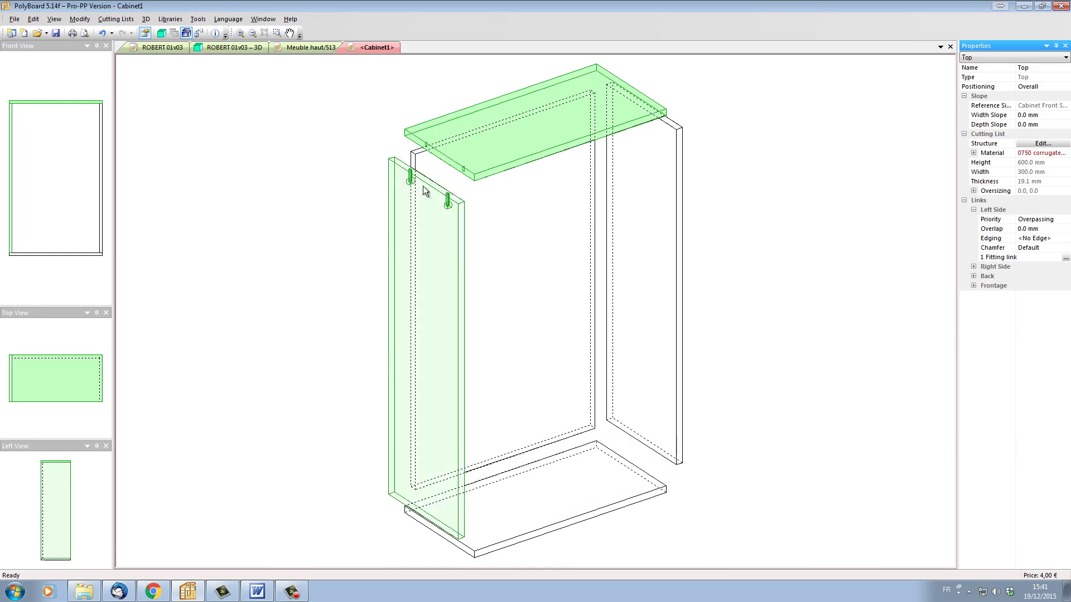
{"action": "left_click", "coordinate": [638, 255]}
{"action": "scroll", "coordinate": [638, 255], "scroll_direction": "up", "scroll_amount": 2}
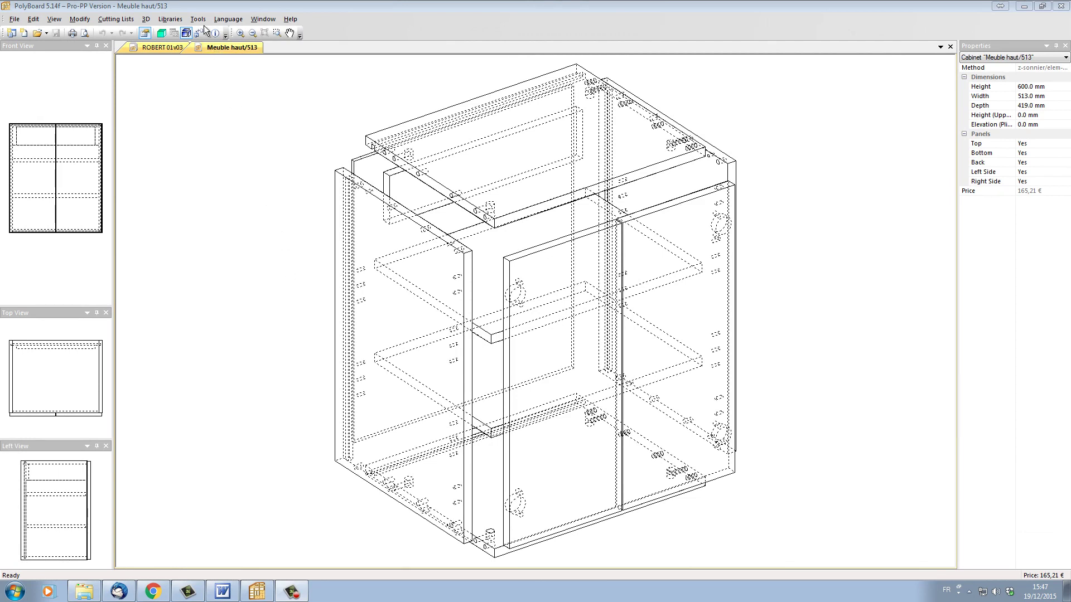
Examine the full name and all fitting rules of the Meuble haut/513 cabinet's sub-method in the fitting links sub-method library
{"action": "left_click", "coordinate": [183, 24]}
{"action": "mouse_move", "coordinate": [202, 169]}
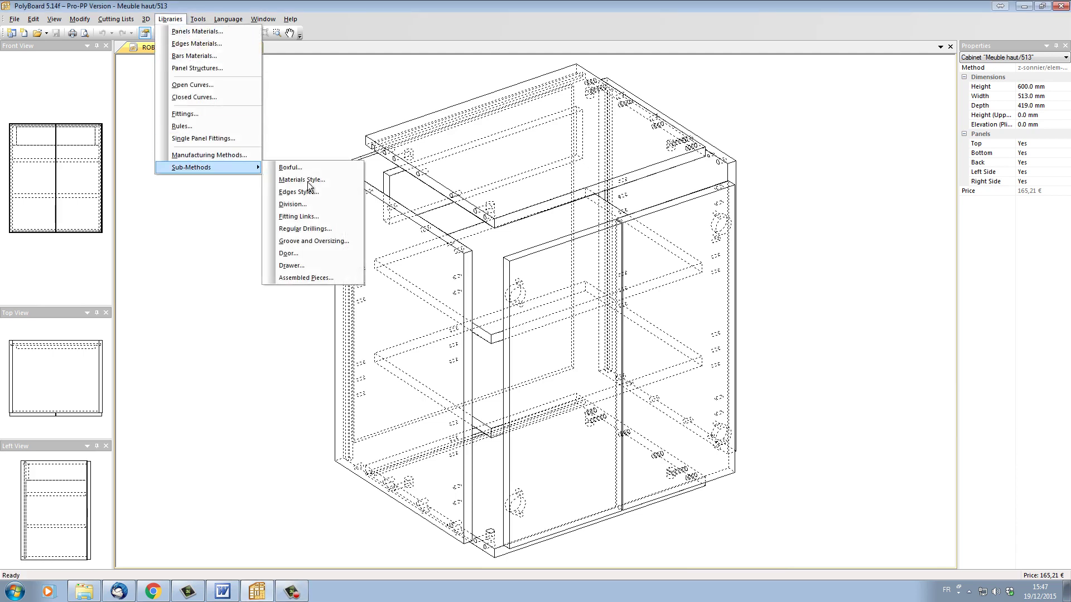
{"action": "left_click", "coordinate": [298, 217]}
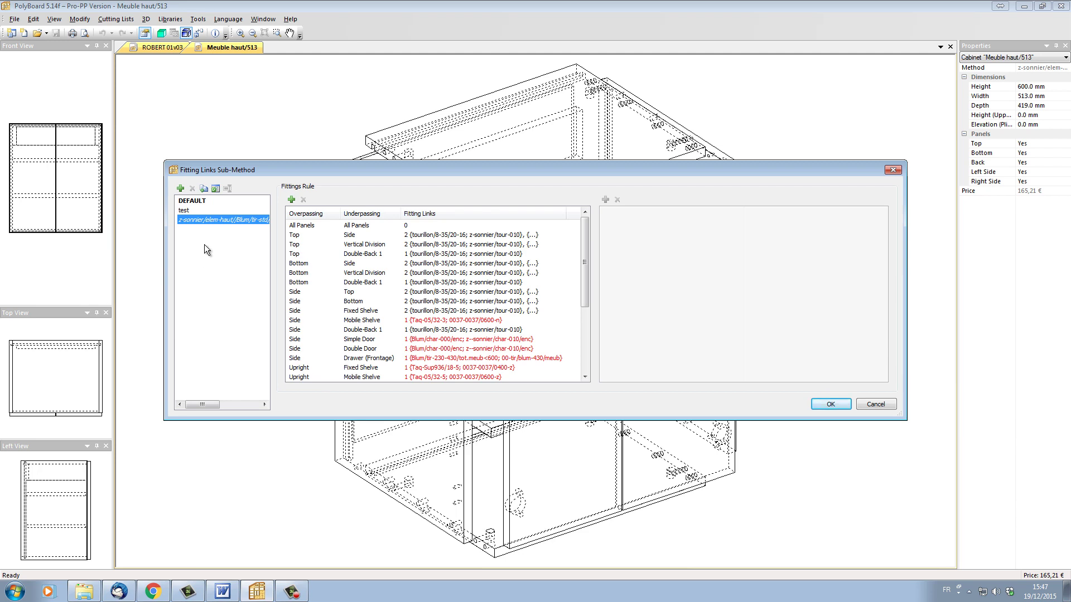
{"action": "left_click", "coordinate": [246, 222]}
{"action": "left_click_drag", "start_coordinate": [204, 404], "coordinate": [247, 406]}
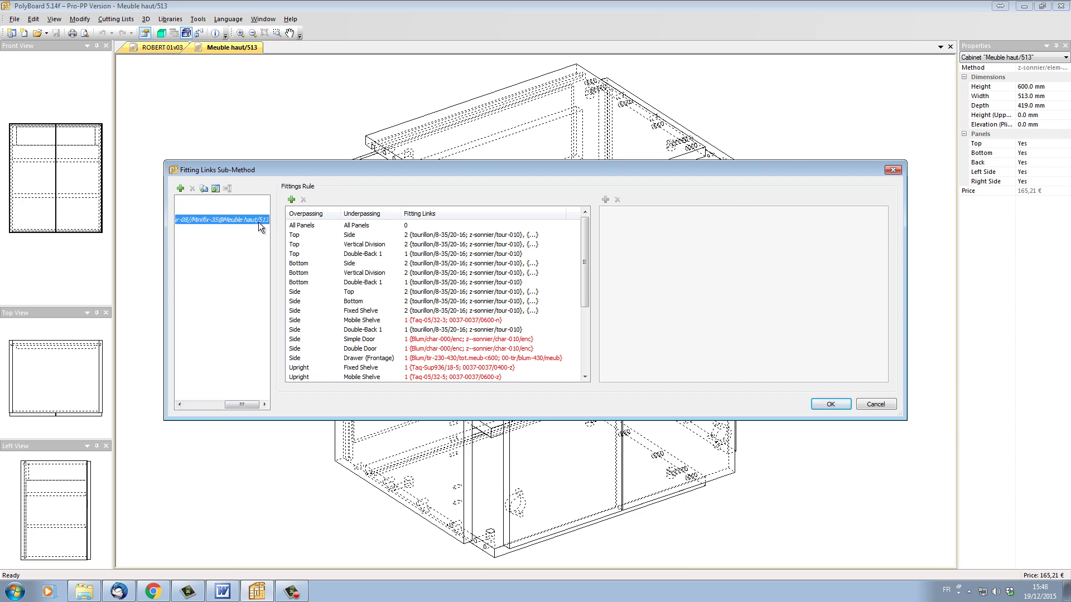
{"action": "left_click_drag", "start_coordinate": [242, 404], "coordinate": [202, 405]}
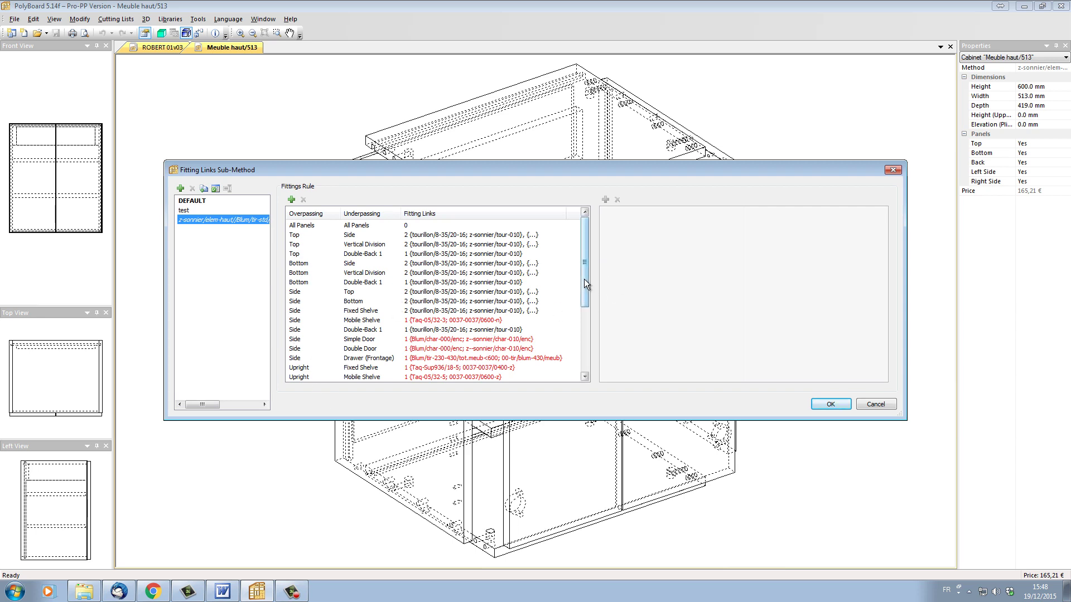
{"action": "left_click_drag", "start_coordinate": [584, 279], "coordinate": [583, 349]}
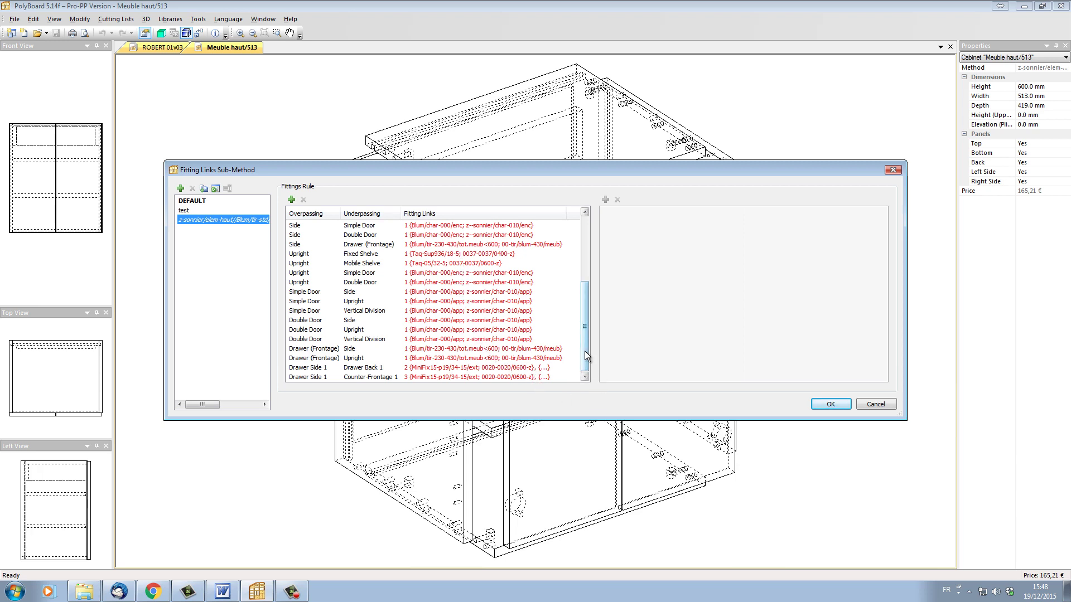
{"action": "mouse_move", "coordinate": [584, 350]}
{"action": "left_mouse_down"}
{"action": "mouse_move", "coordinate": [585, 289]}
{"action": "mouse_move", "coordinate": [585, 359]}
{"action": "mouse_move", "coordinate": [584, 281]}
{"action": "mouse_move", "coordinate": [584, 357]}
{"action": "left_mouse_up"}
{"action": "scroll", "coordinate": [335, 285], "scroll_direction": "up", "scroll_amount": 4}
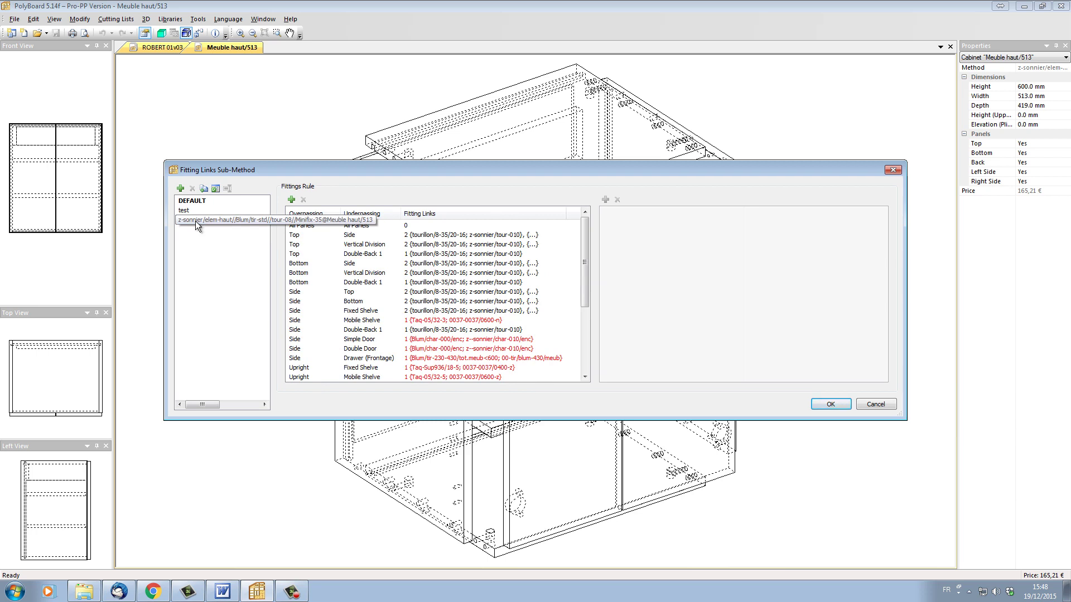
Duplicate the Meuble haut/513 cabinet's fitting links sub-method into the library as "new sub" and accept the library changes
{"action": "left_click", "coordinate": [203, 189]}
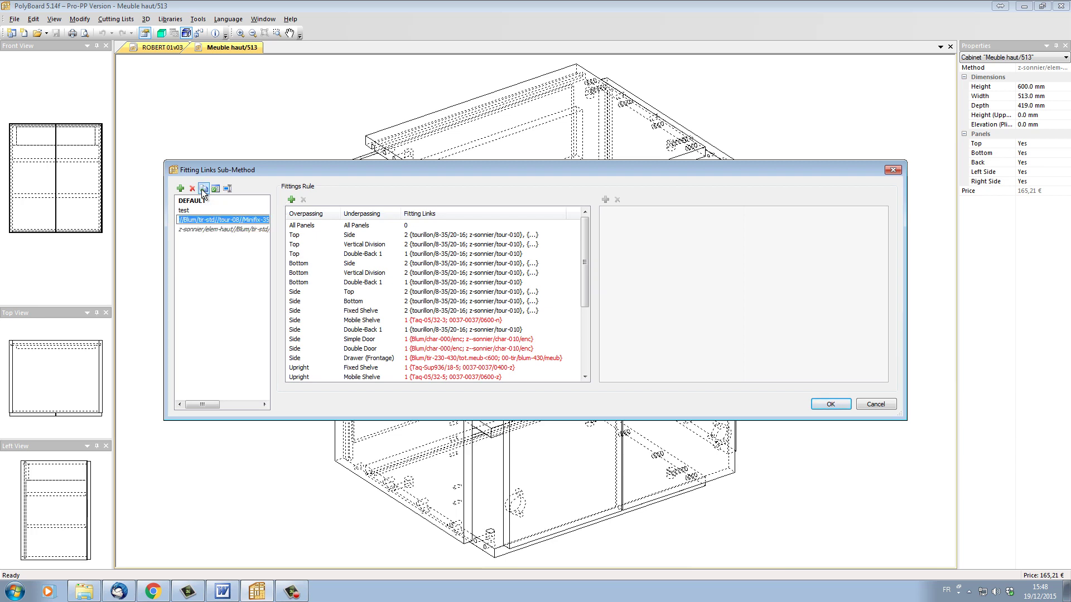
{"action": "type", "text": "new sub"}
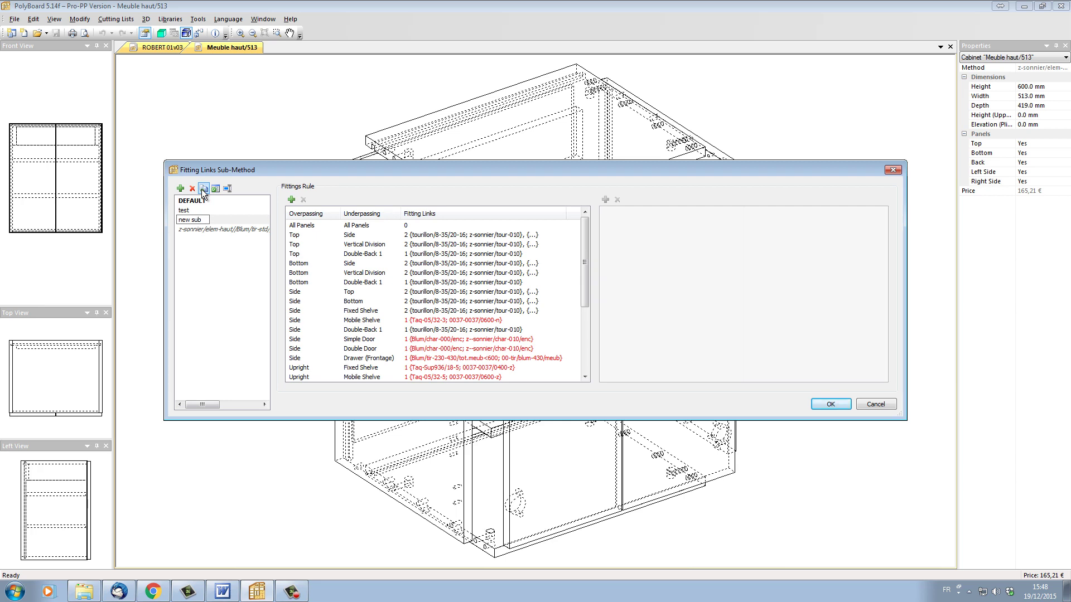
{"action": "key", "text": "Return"}
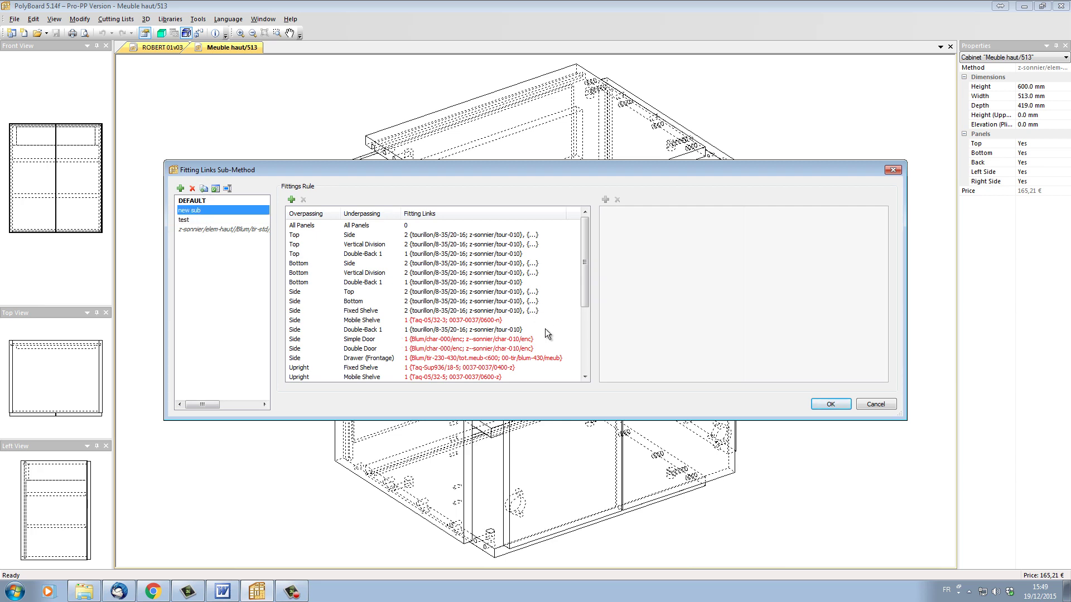
{"action": "left_click_drag", "start_coordinate": [585, 279], "coordinate": [588, 332]}
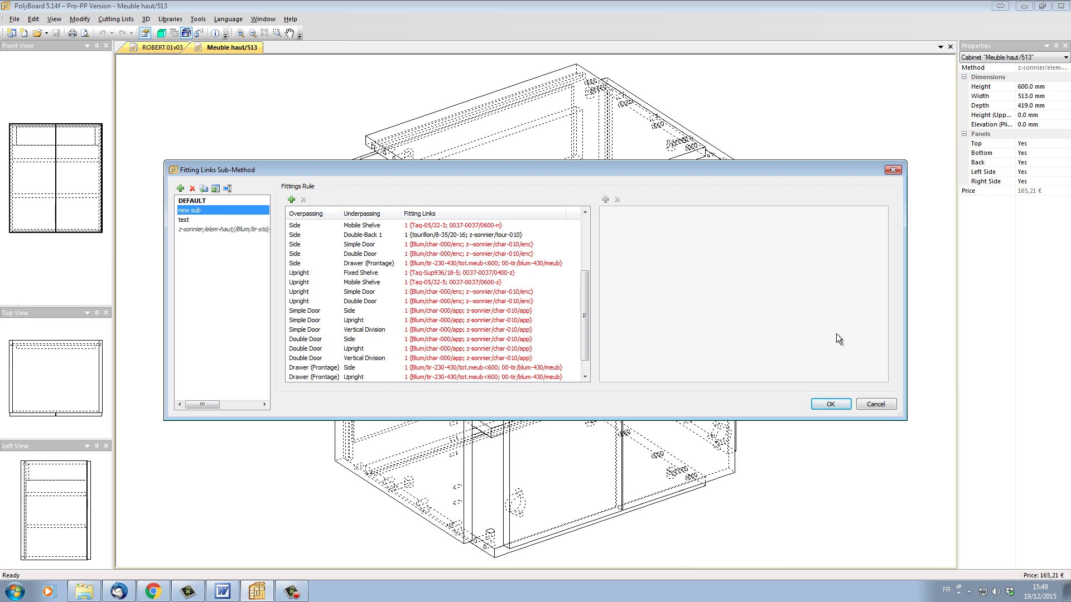
{"action": "left_click", "coordinate": [841, 406]}
{"action": "left_click", "coordinate": [815, 404]}
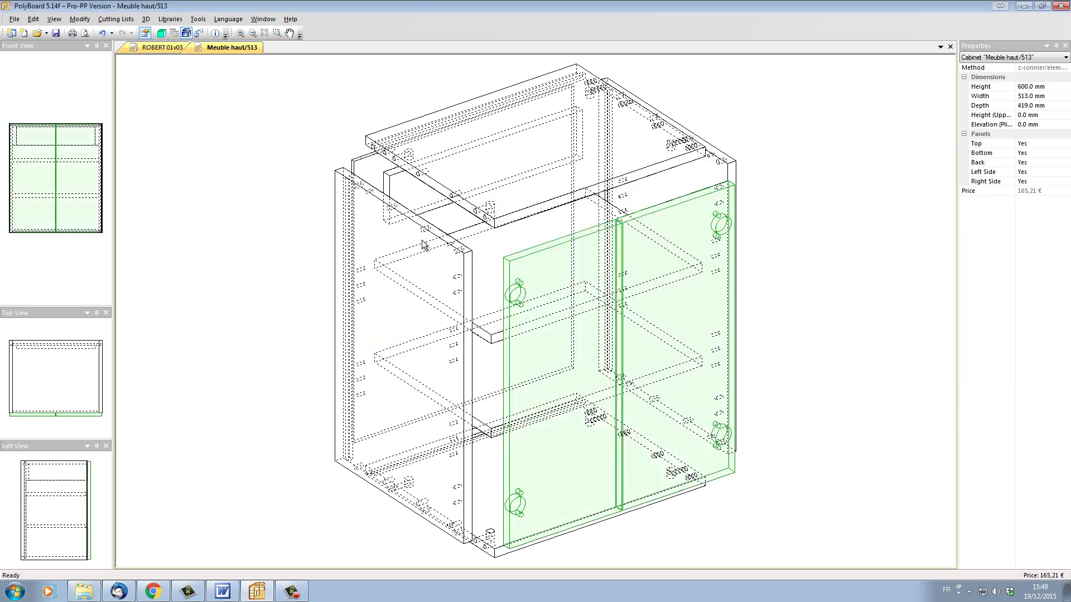
Create a new box cabinet with the default settings and add an Applied Global simple door fitted on the left side
{"action": "left_click", "coordinate": [24, 34]}
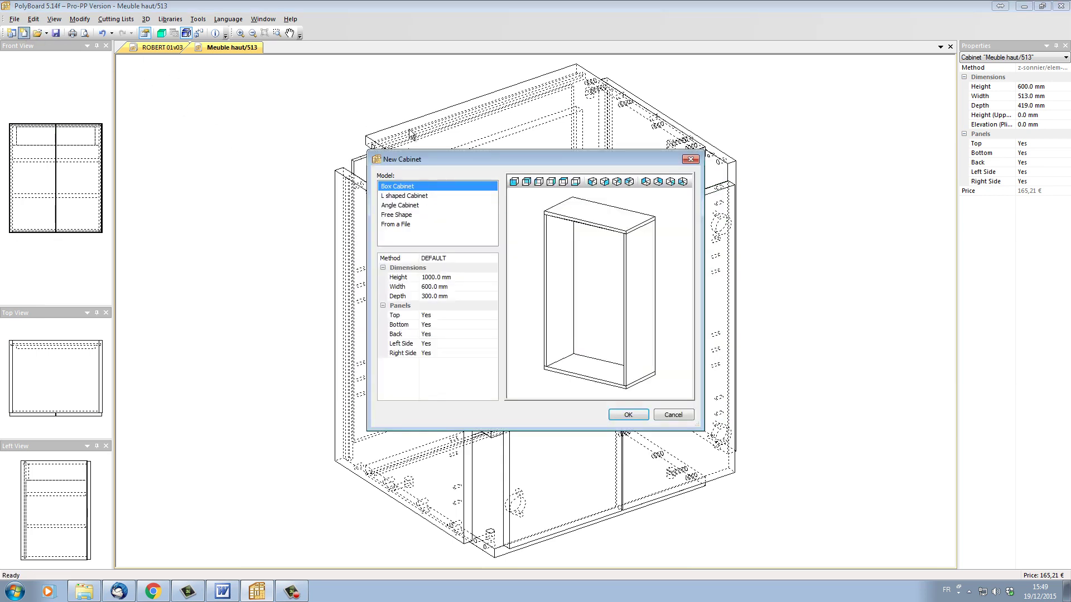
{"action": "left_click", "coordinate": [645, 419]}
{"action": "right_click", "coordinate": [557, 213]}
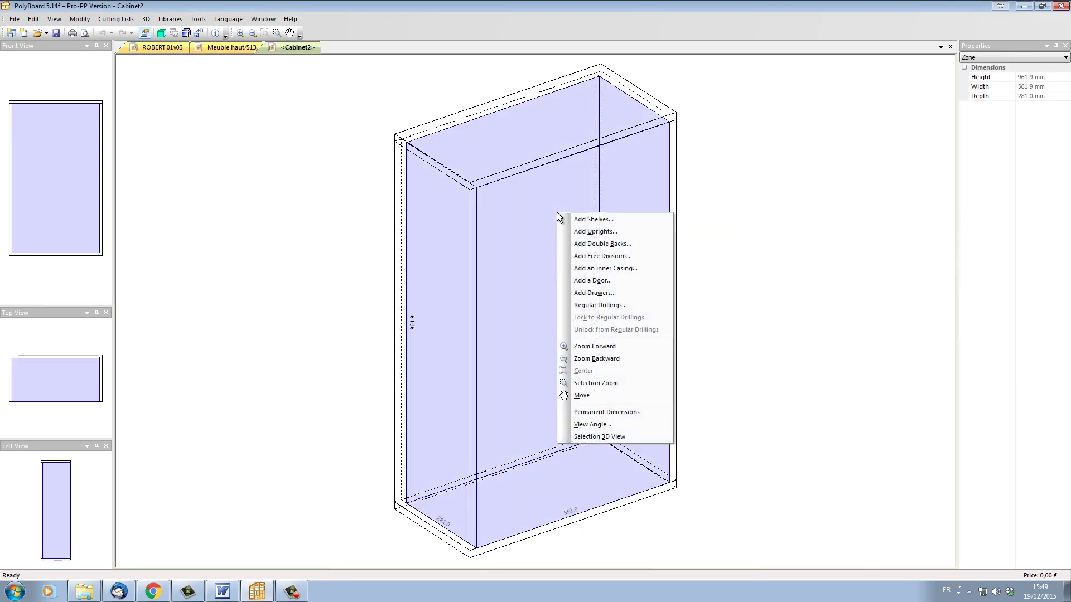
{"action": "left_click", "coordinate": [585, 281]}
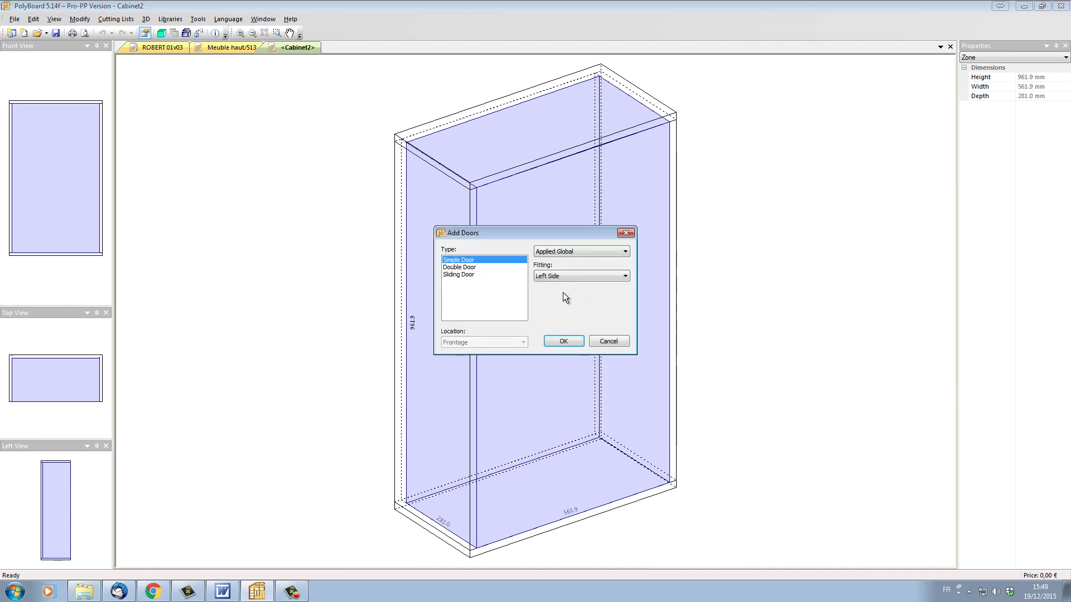
{"action": "left_click", "coordinate": [563, 342]}
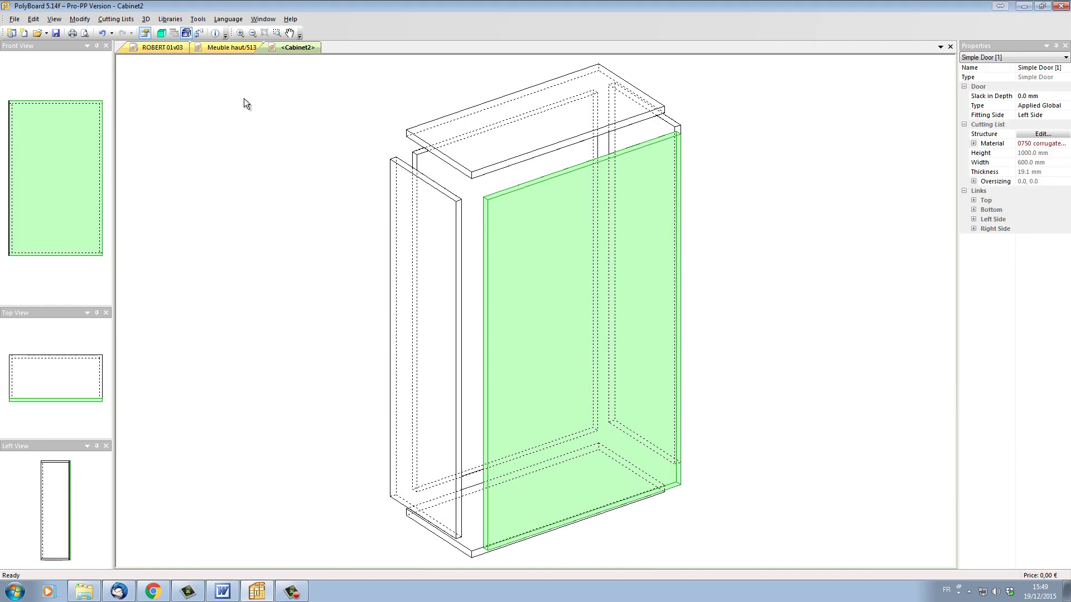
Apply the "new sub" fitting links sub-method to the whole new cabinet
{"action": "left_click", "coordinate": [170, 19]}
{"action": "mouse_move", "coordinate": [203, 168]}
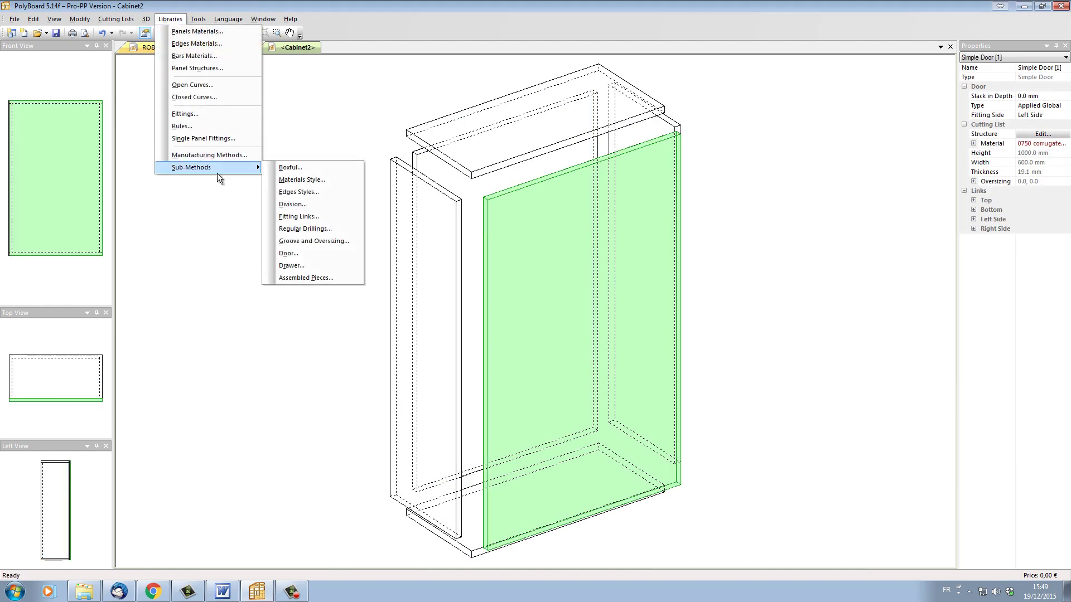
{"action": "left_click", "coordinate": [298, 216]}
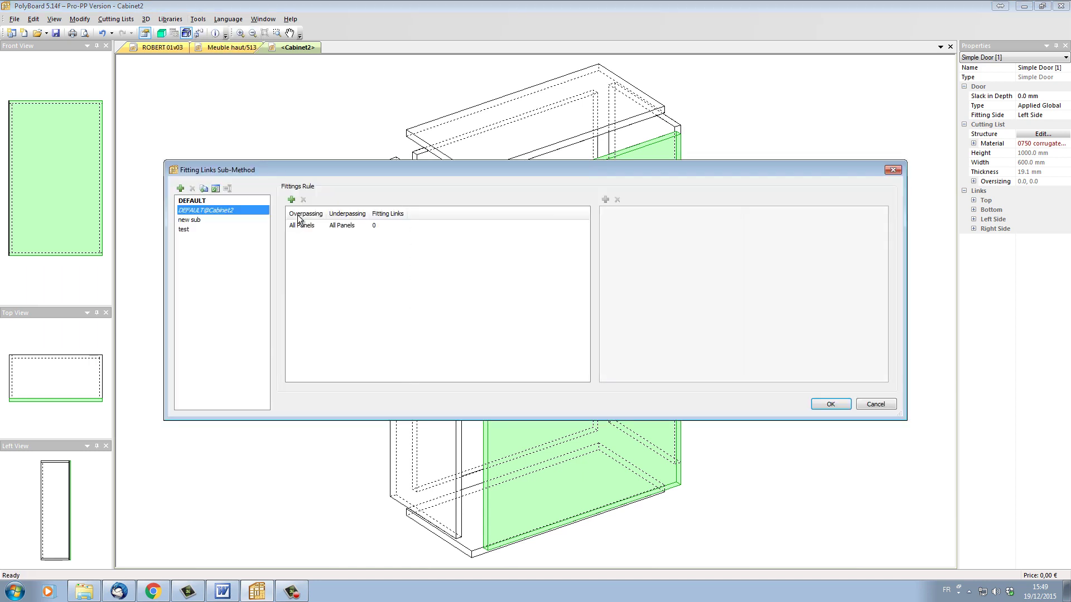
{"action": "left_click", "coordinate": [192, 221]}
{"action": "left_click", "coordinate": [831, 404]}
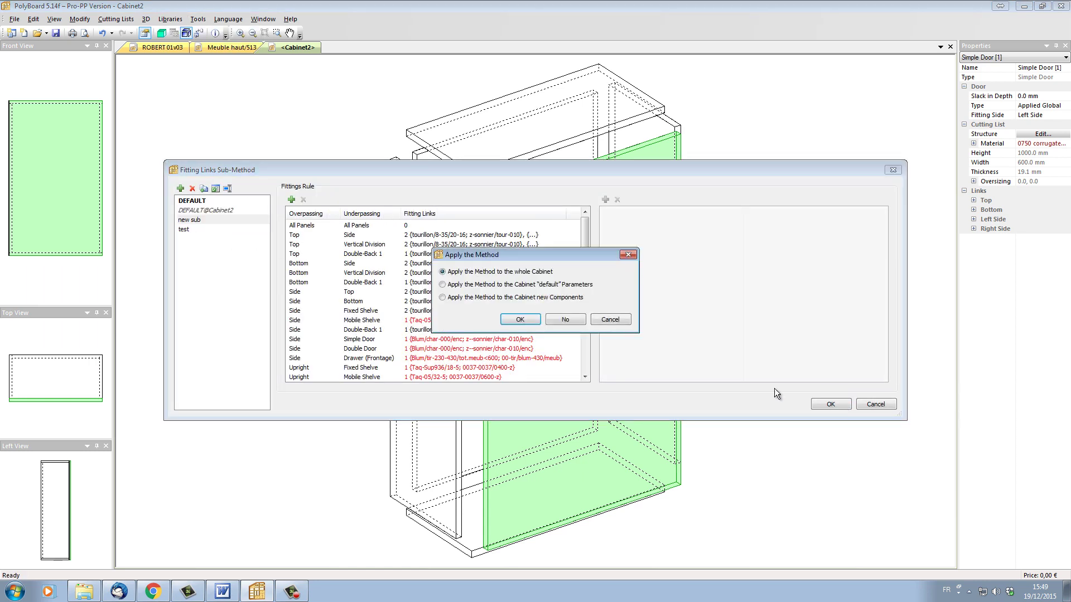
{"action": "left_click", "coordinate": [520, 319]}
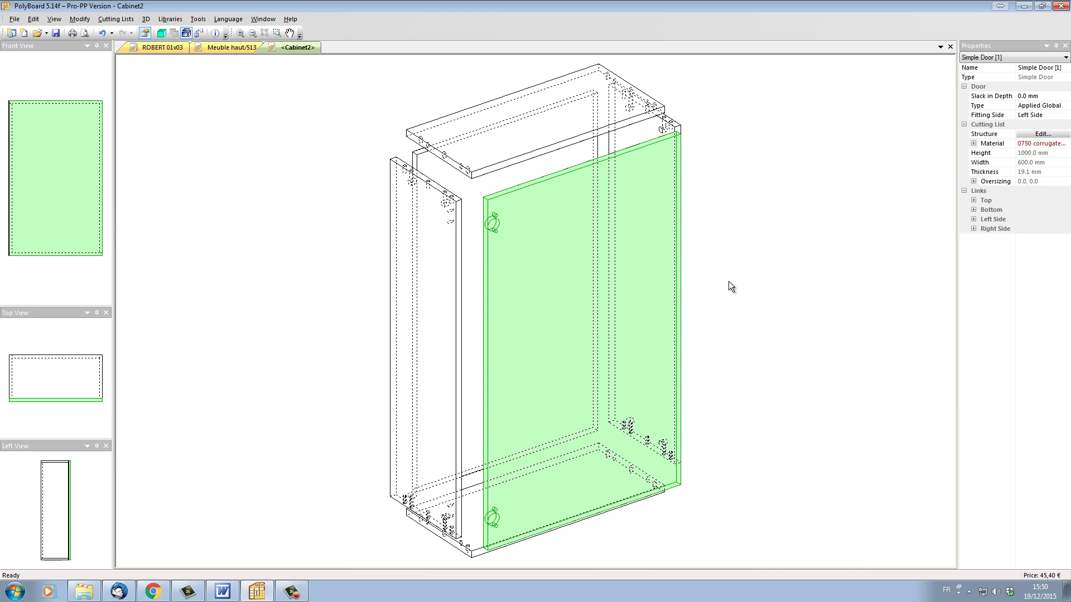
Check the fittings library and the new cabinet's fitting links sub-method for fittings still missing from the library
{"action": "left_click", "coordinate": [170, 19]}
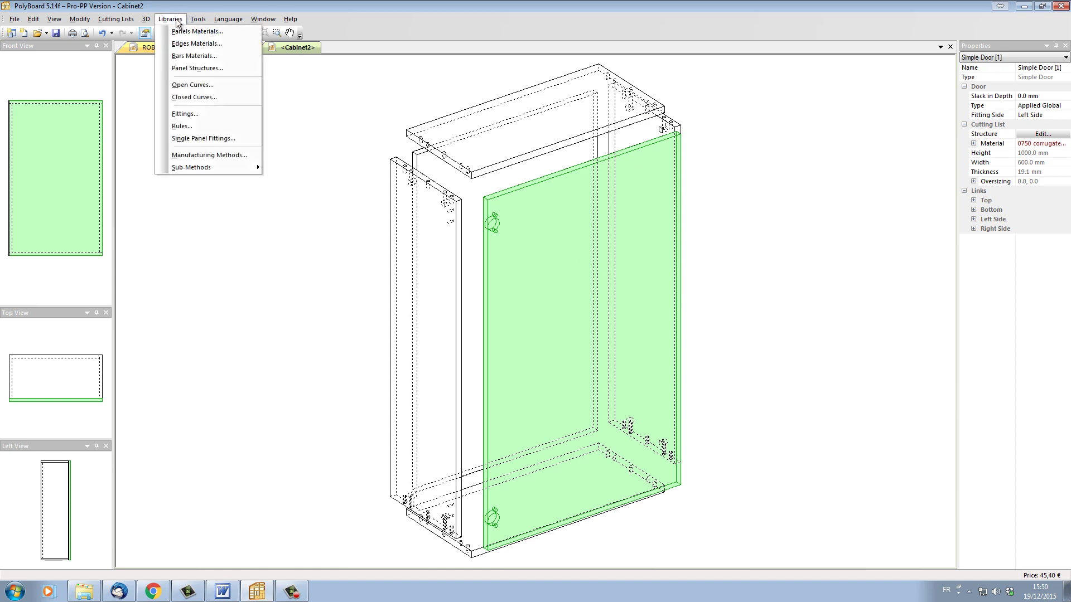
{"action": "left_click", "coordinate": [189, 117]}
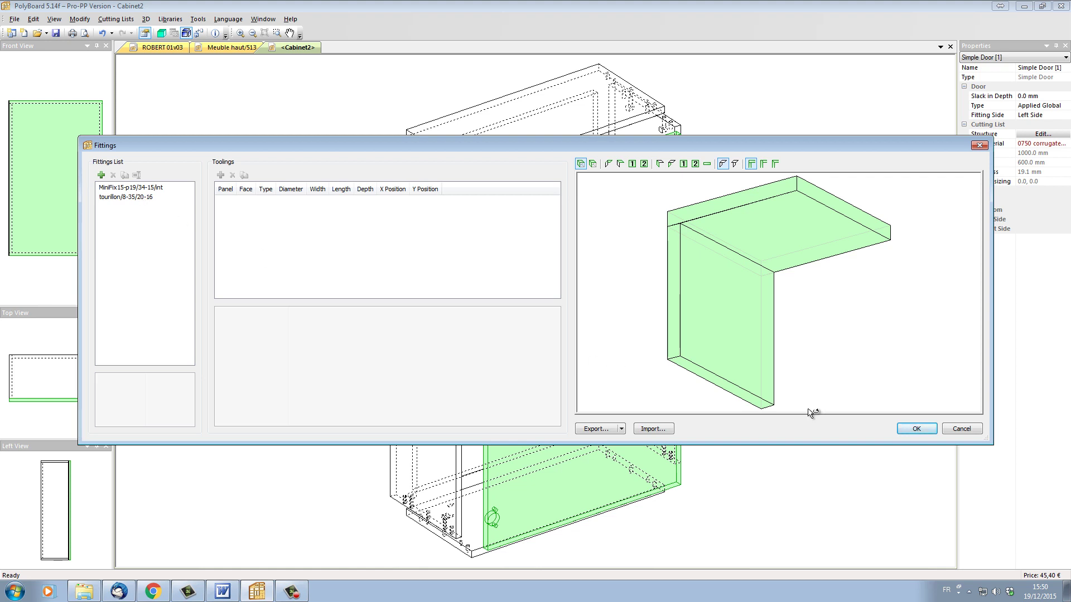
{"action": "left_click", "coordinate": [916, 428]}
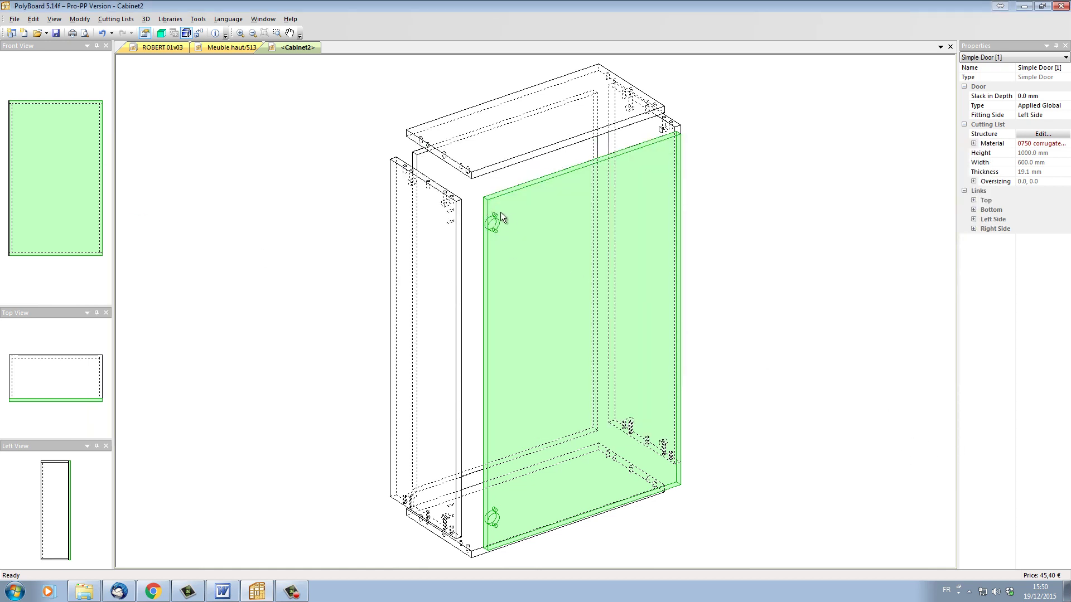
{"action": "left_click", "coordinate": [170, 19]}
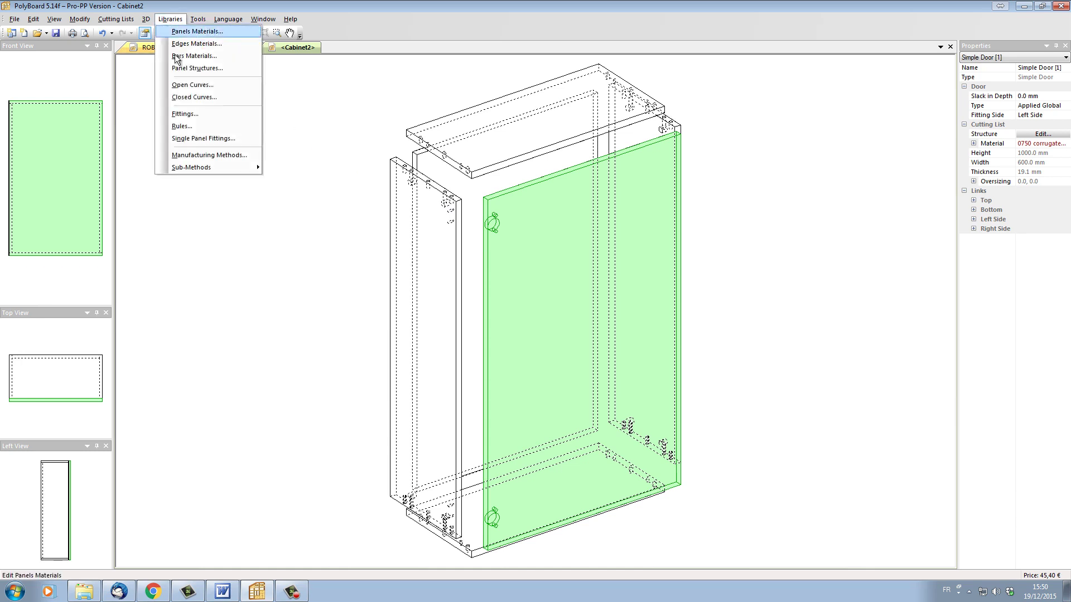
{"action": "mouse_move", "coordinate": [206, 168]}
{"action": "left_click", "coordinate": [305, 217]}
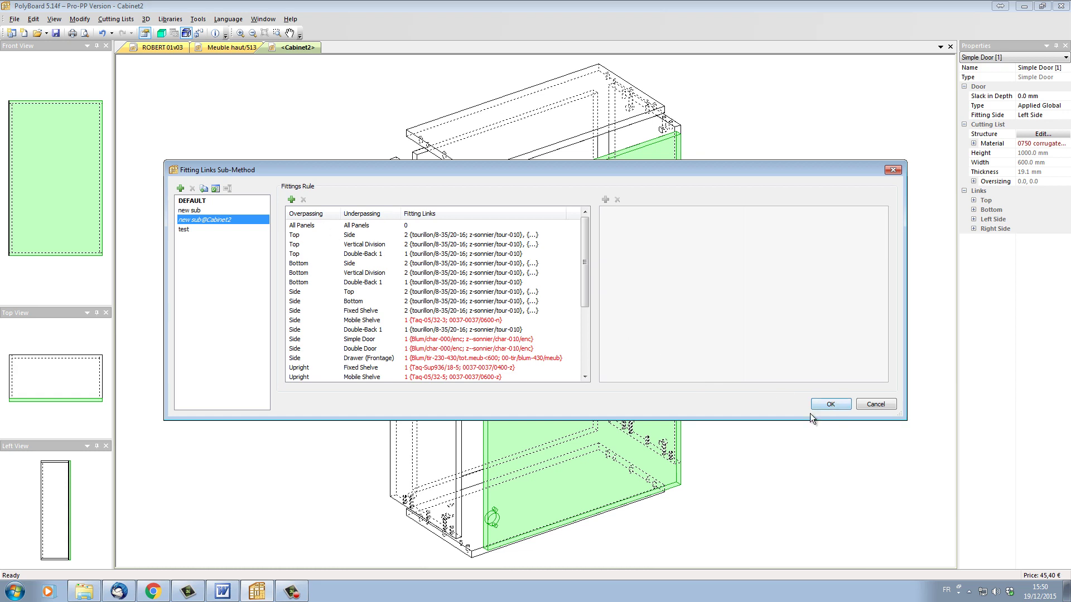
{"action": "left_click", "coordinate": [830, 404]}
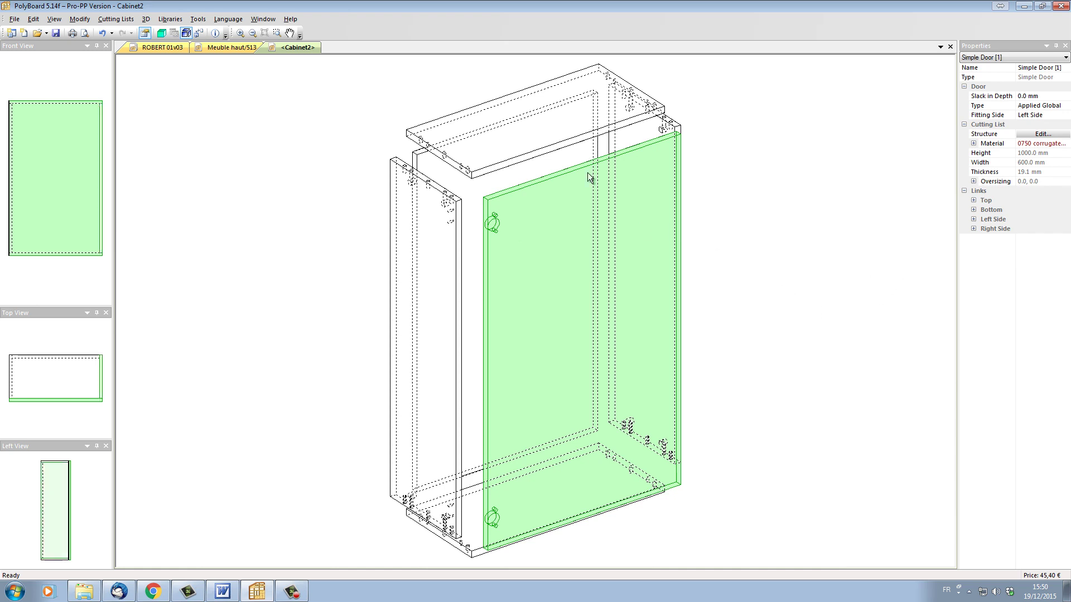
In the door's fitting link with the left side, restore the Blum/char-000/app fitting and the z-sonnier/char-010/app rule to the library
{"action": "left_click", "coordinate": [973, 219]}
{"action": "left_click", "coordinate": [1043, 266]}
{"action": "left_click", "coordinate": [1065, 267]}
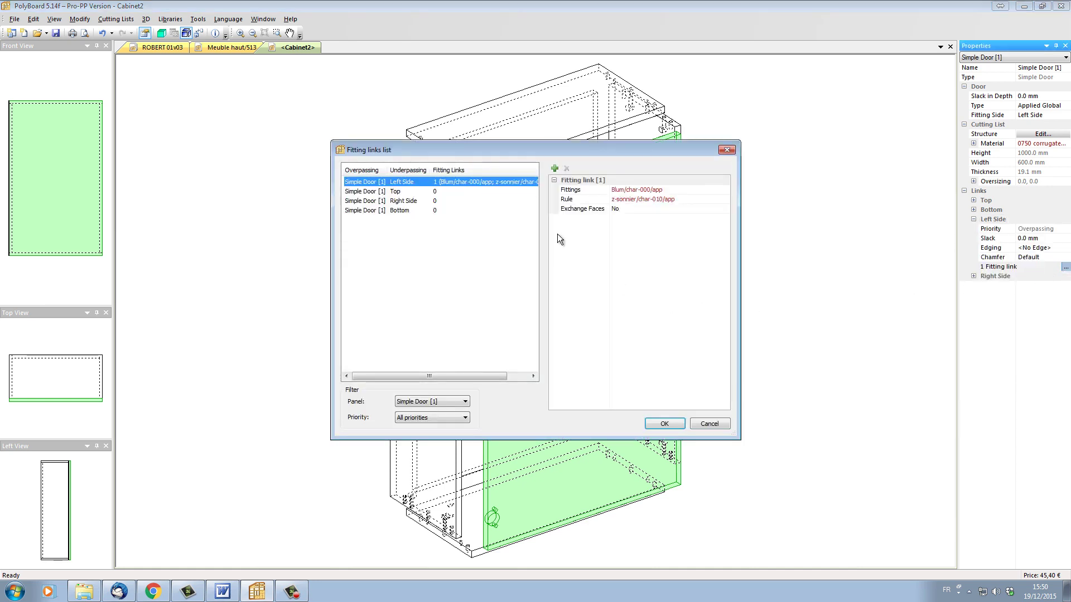
{"action": "left_click", "coordinate": [630, 192]}
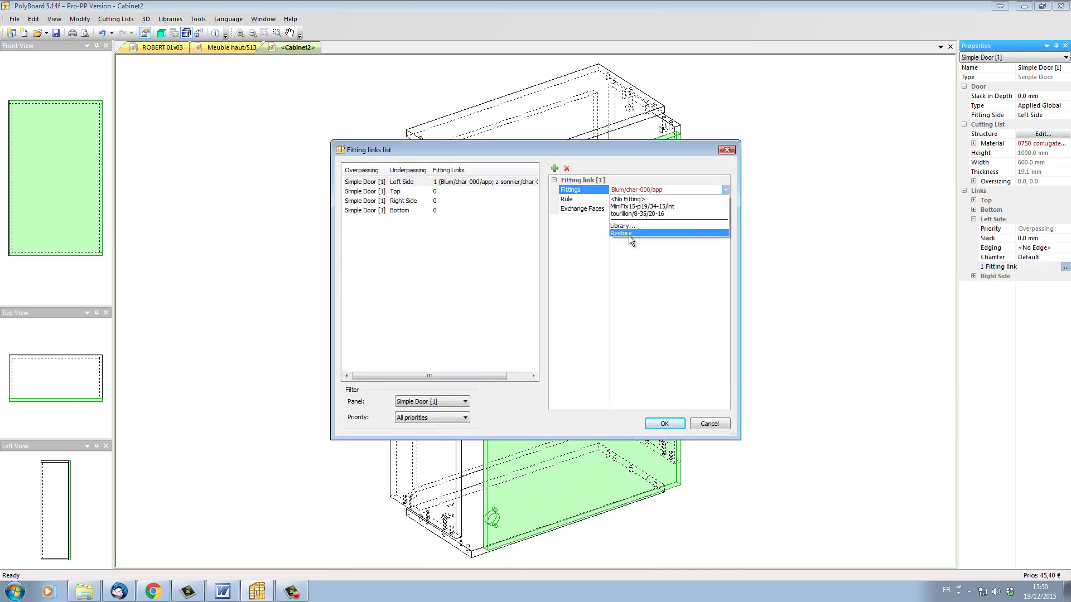
{"action": "left_click", "coordinate": [628, 235]}
{"action": "left_click", "coordinate": [654, 199]}
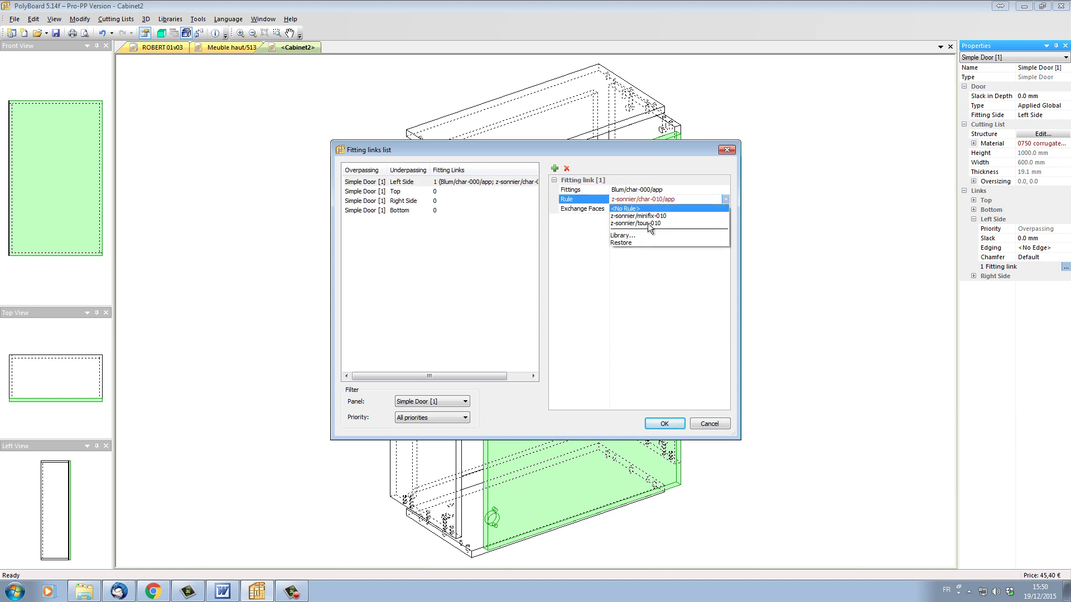
{"action": "left_click", "coordinate": [641, 243]}
{"action": "left_click", "coordinate": [664, 424]}
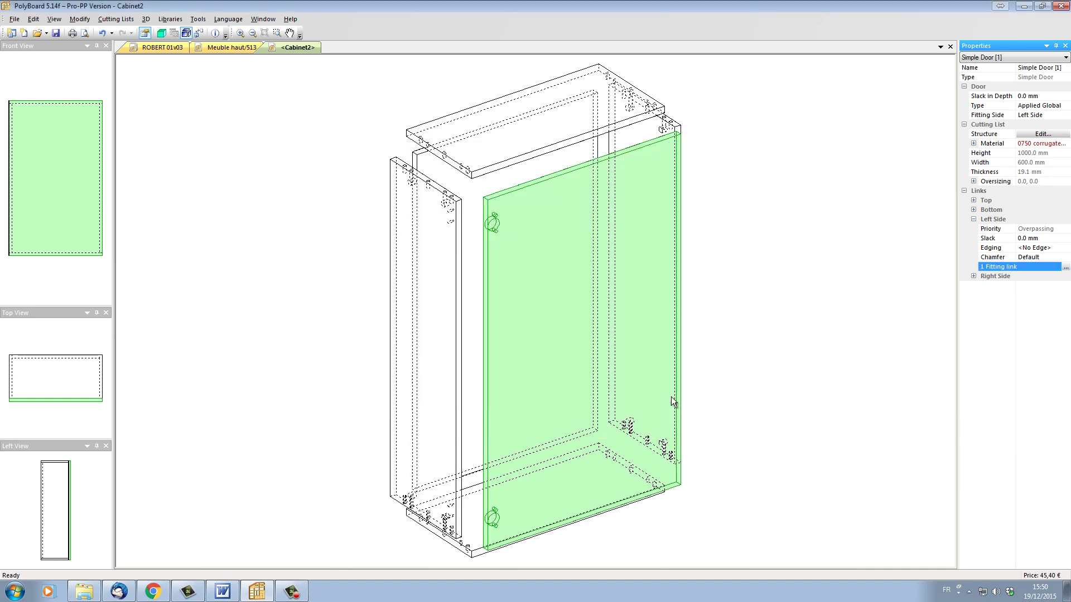
Check the Blum/char-000/app fitting and its toolings in the fittings library, then accept the library
{"action": "left_click", "coordinate": [170, 19]}
{"action": "left_click", "coordinate": [194, 115]}
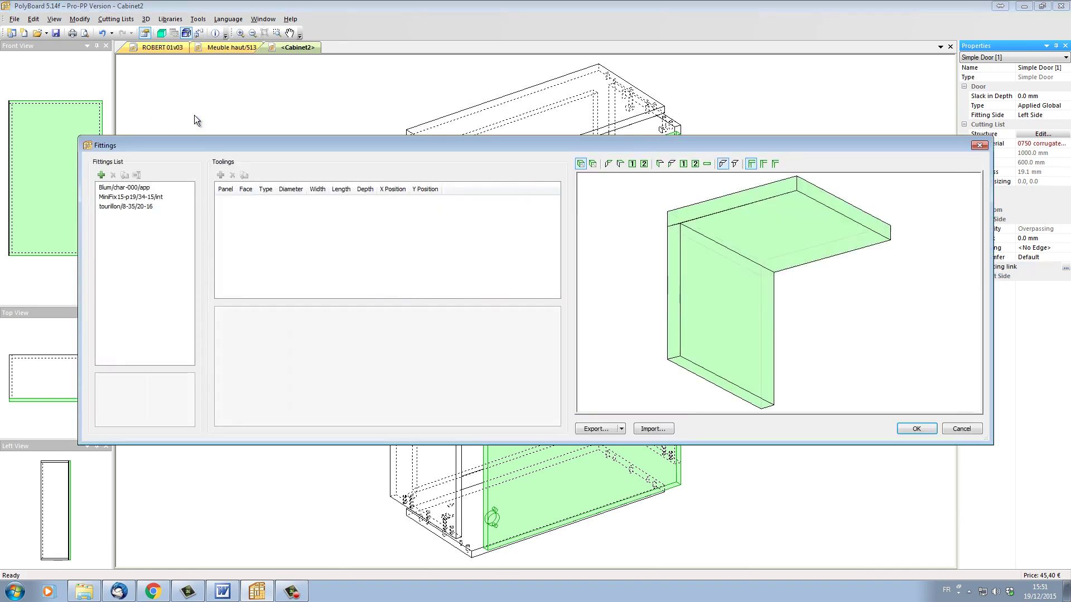
{"action": "left_click", "coordinate": [112, 189]}
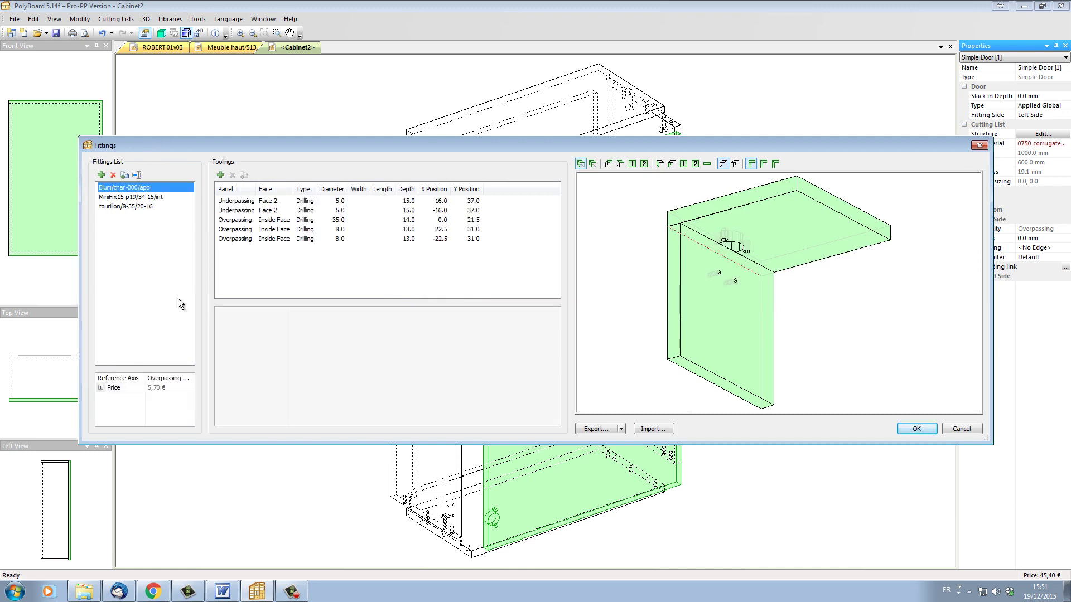
{"action": "left_click", "coordinate": [917, 429]}
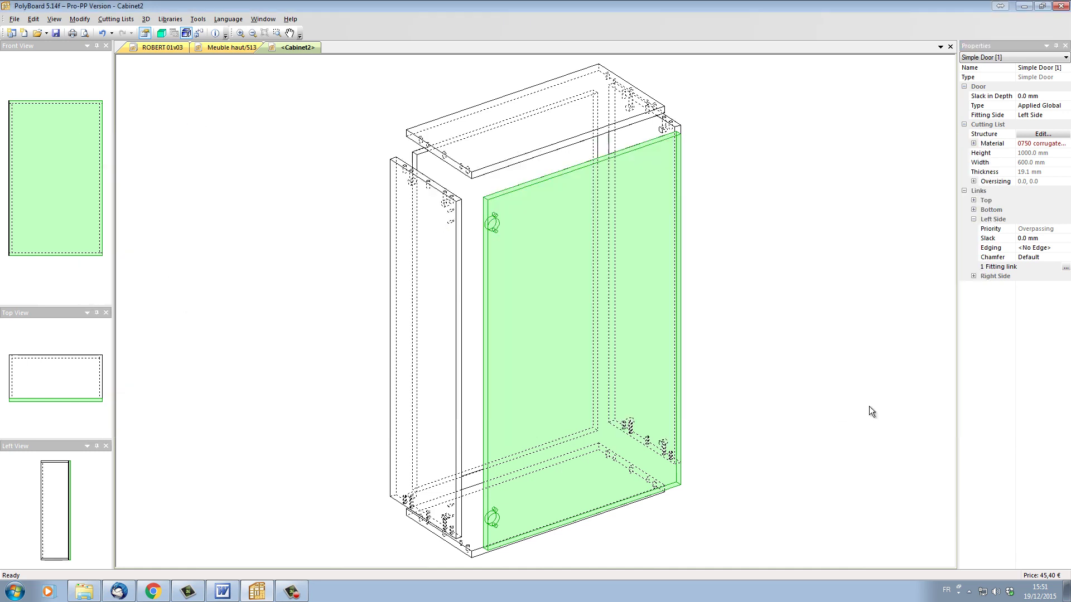
Check the properties of the z-sonnier/char-010/app rule in the fittings positions rules library and accept it
{"action": "left_click", "coordinate": [171, 19]}
{"action": "left_click", "coordinate": [195, 156]}
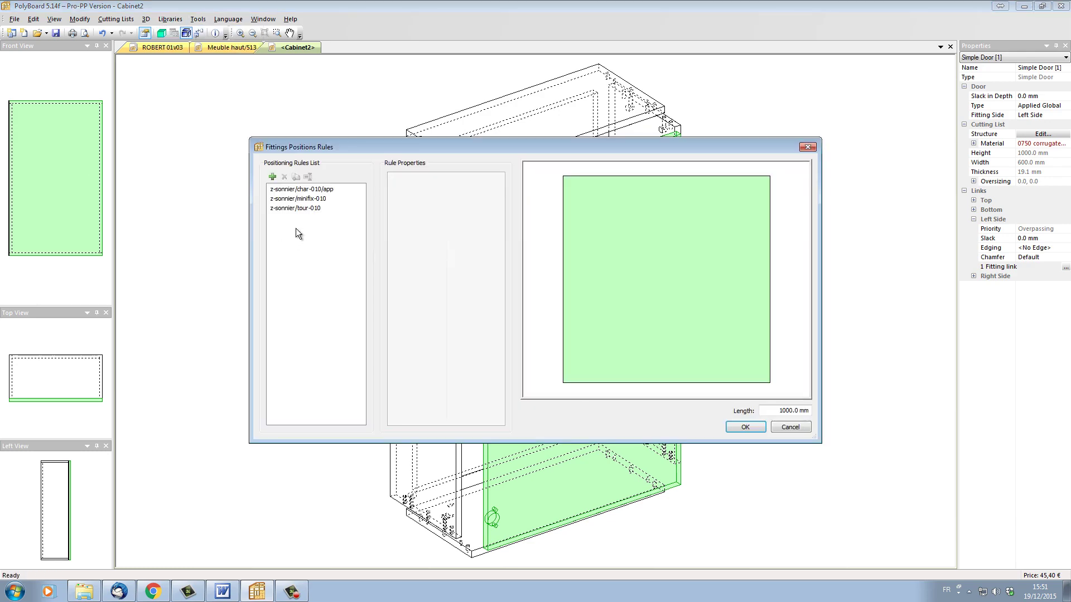
{"action": "left_click", "coordinate": [303, 190]}
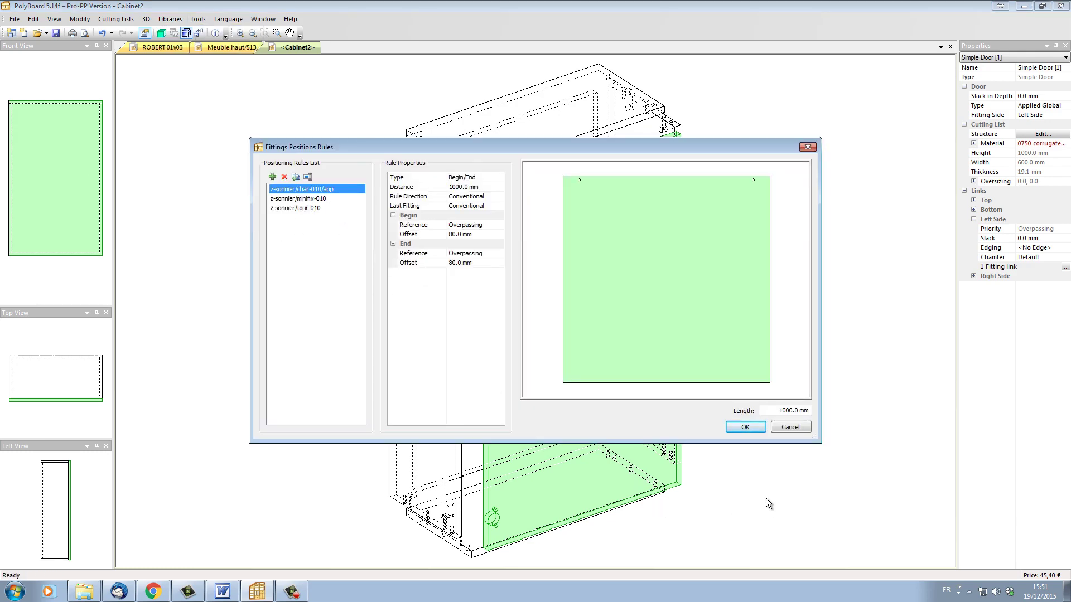
{"action": "left_click", "coordinate": [756, 428]}
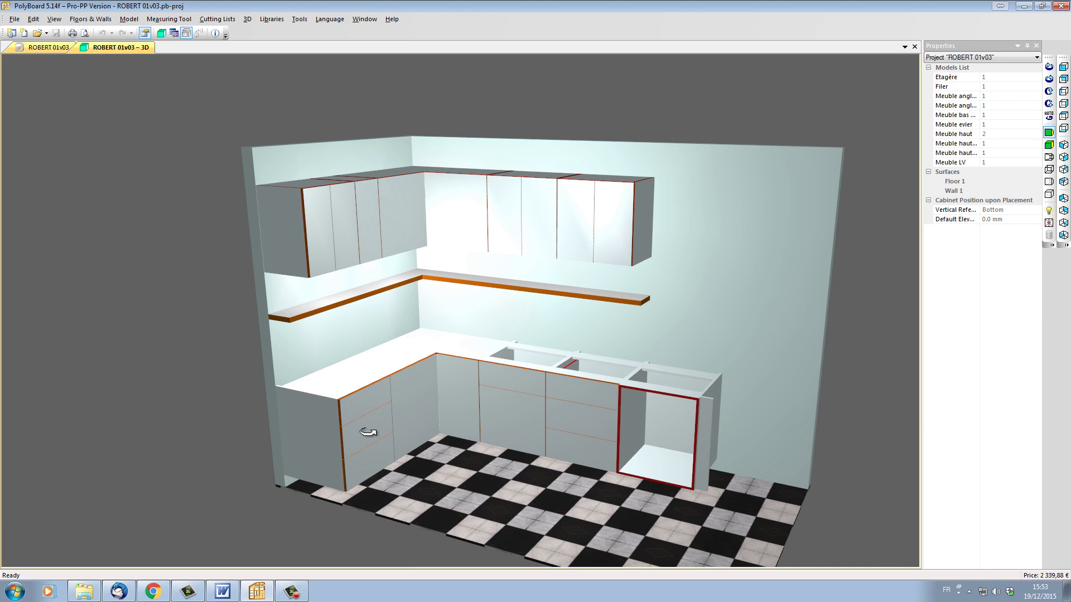
{"action": "left_click_drag", "start_coordinate": [405, 417], "coordinate": [387, 411]}
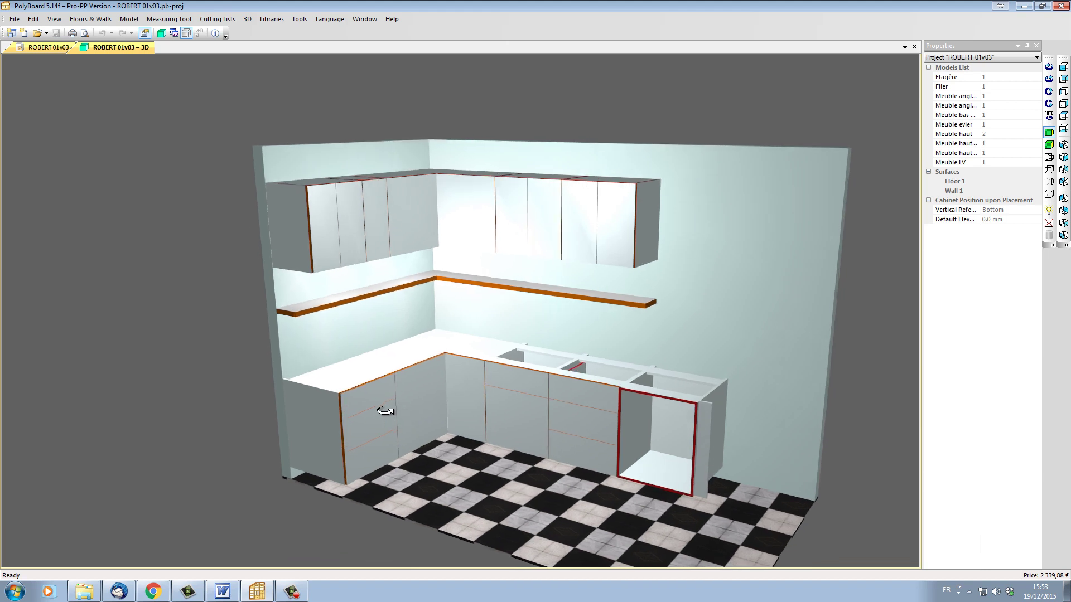
{"action": "left_click_drag", "start_coordinate": [494, 462], "coordinate": [351, 409]}
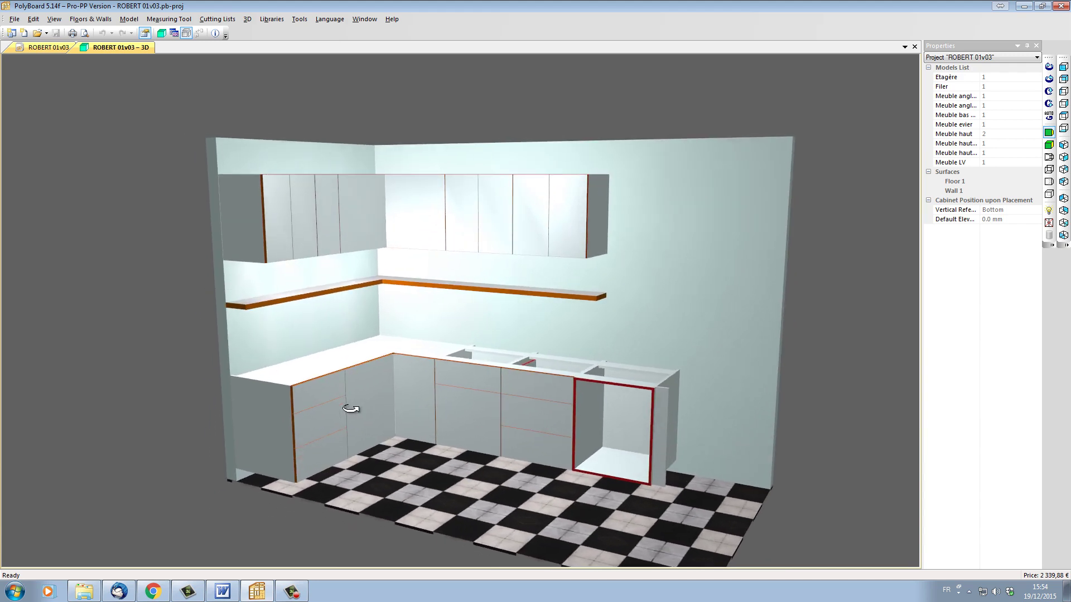